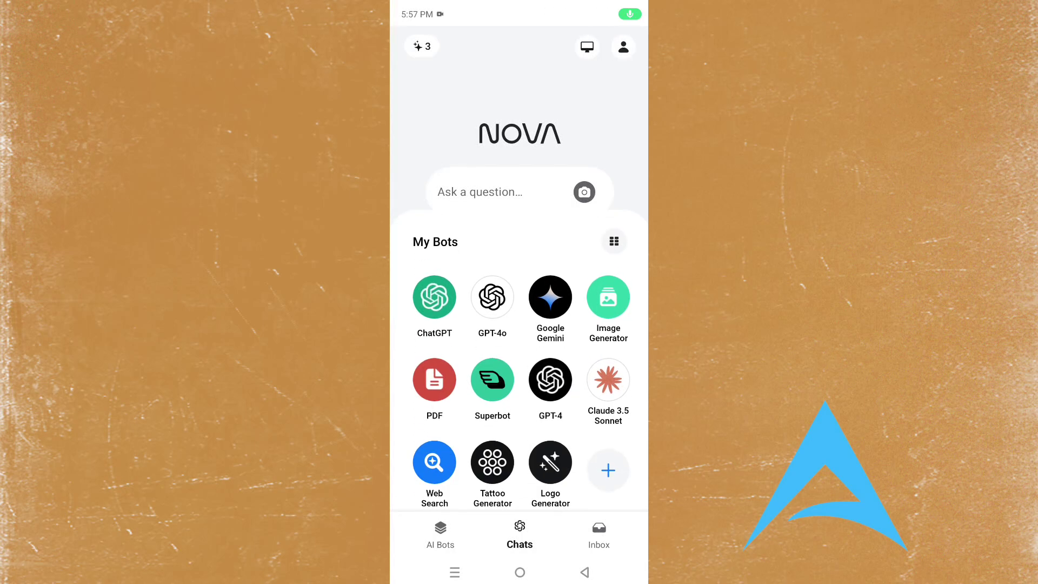
Scroll through My Bots on the home screen to reveal the third row of bots.
scroll(519, 378, "up", 2)
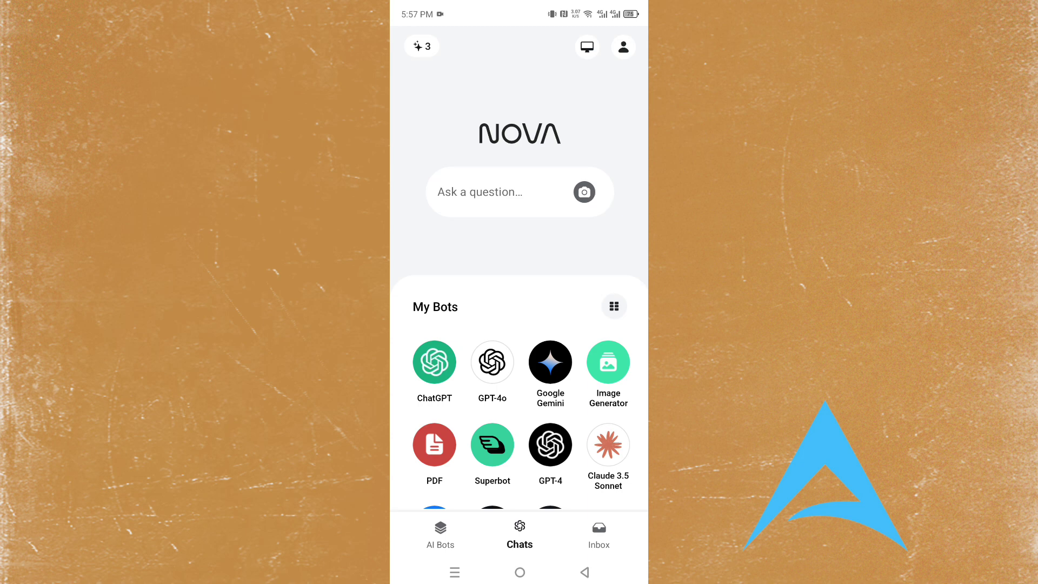
scroll(519, 379, "down", 2)
scroll(519, 378, "up", 2)
left_click_drag(555, 474, 563, 405)
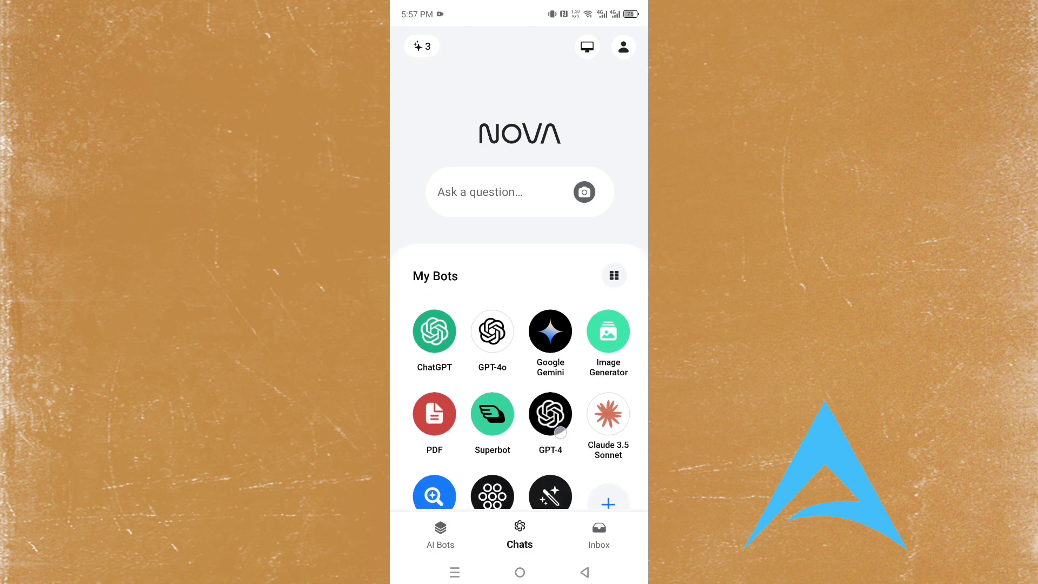
scroll(519, 378, "up", 2)
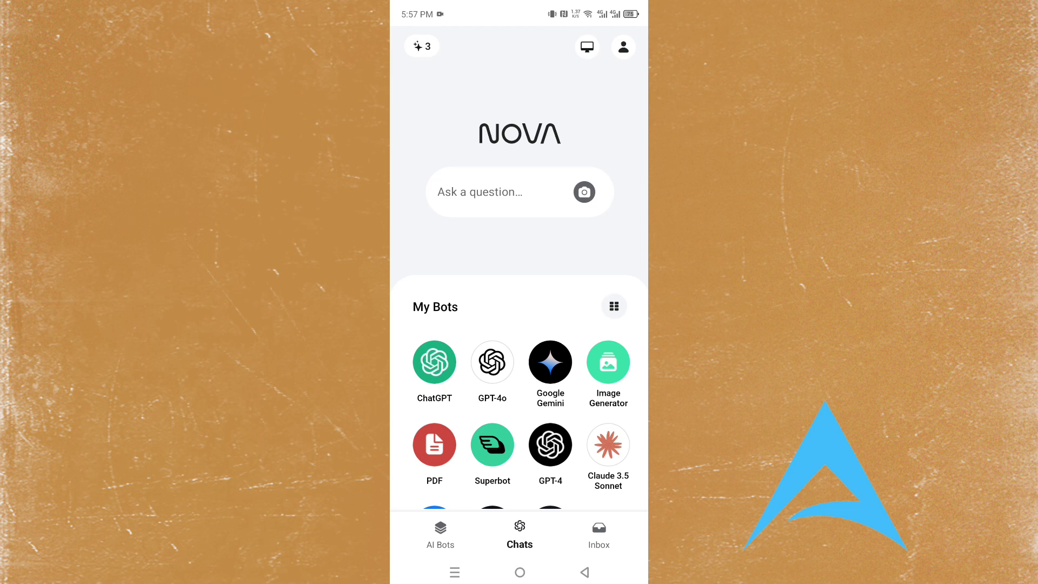
Peek at the AI Store bot catalog, dismiss its welcome message, and return home.
left_click(440, 534)
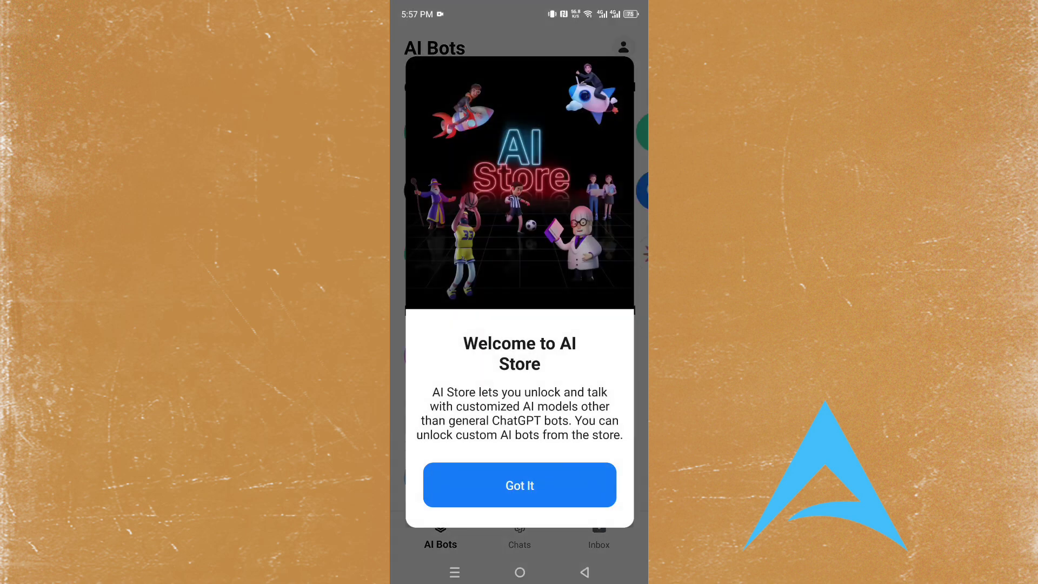
left_click(576, 473)
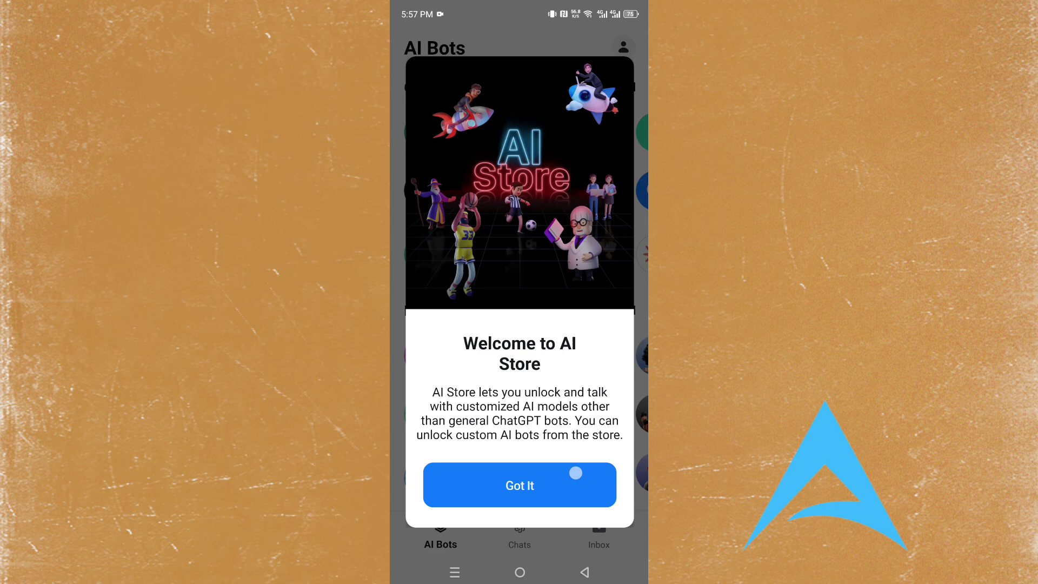
left_click(519, 534)
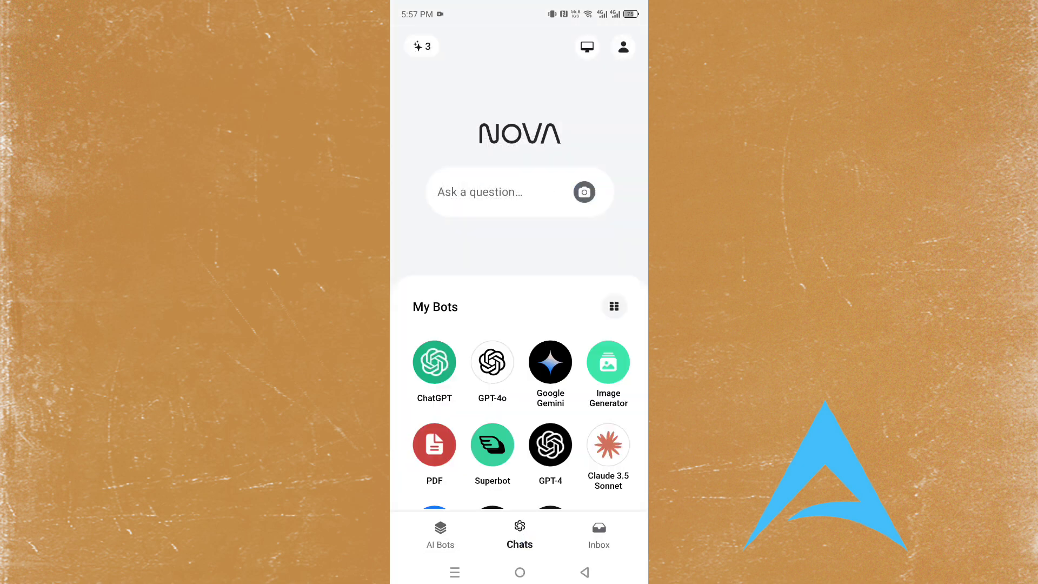
scroll(522, 389, "down", 2)
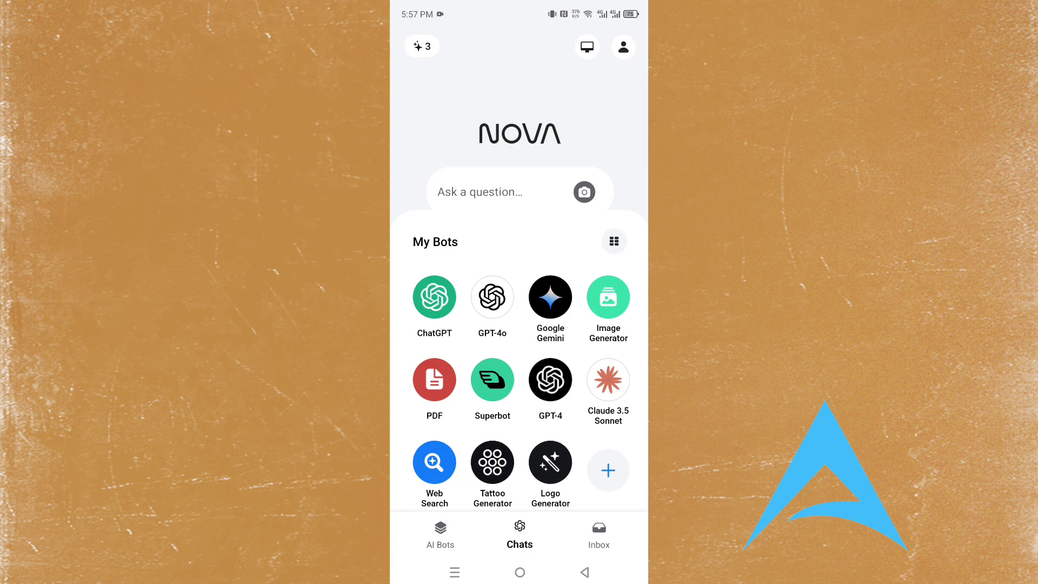
Open the Image Generator bot and choose the Midjourney image style.
left_click(600, 301)
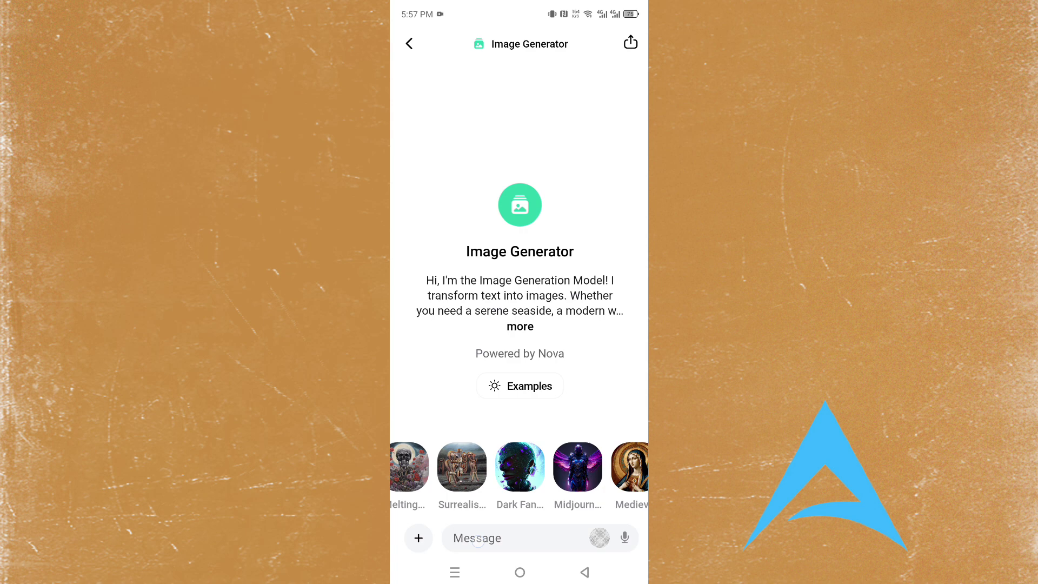
left_click_drag(610, 492, 576, 488)
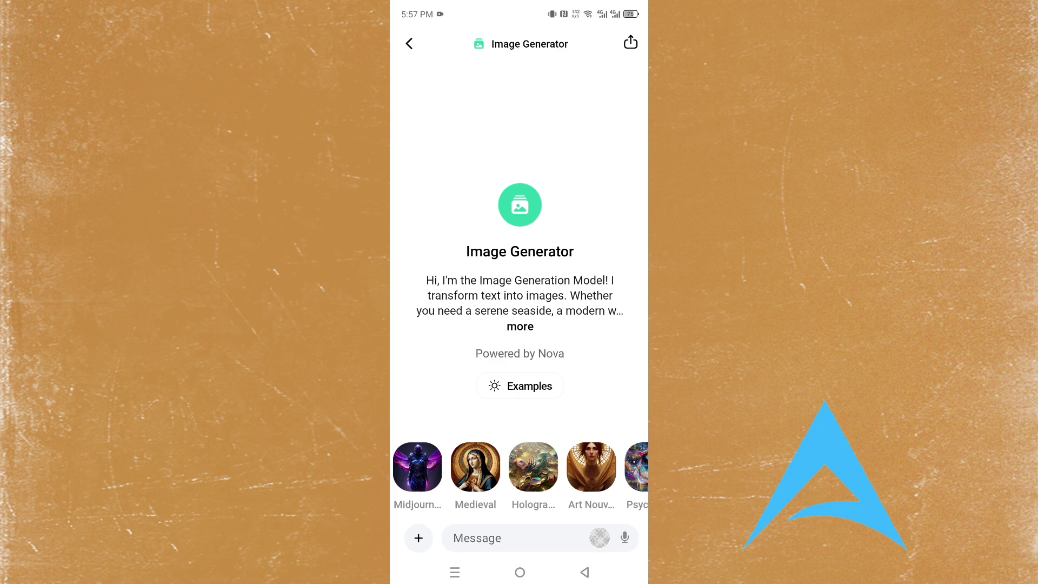
left_click(417, 467)
Type the prompt 'A space robot with a hamster head' without sending it.
left_click(535, 538)
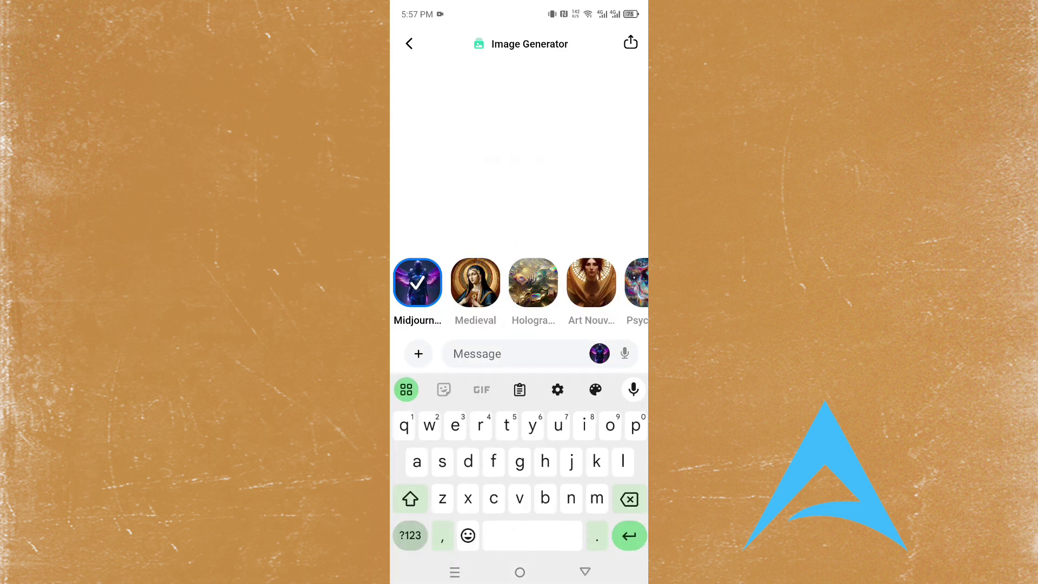
type("A")
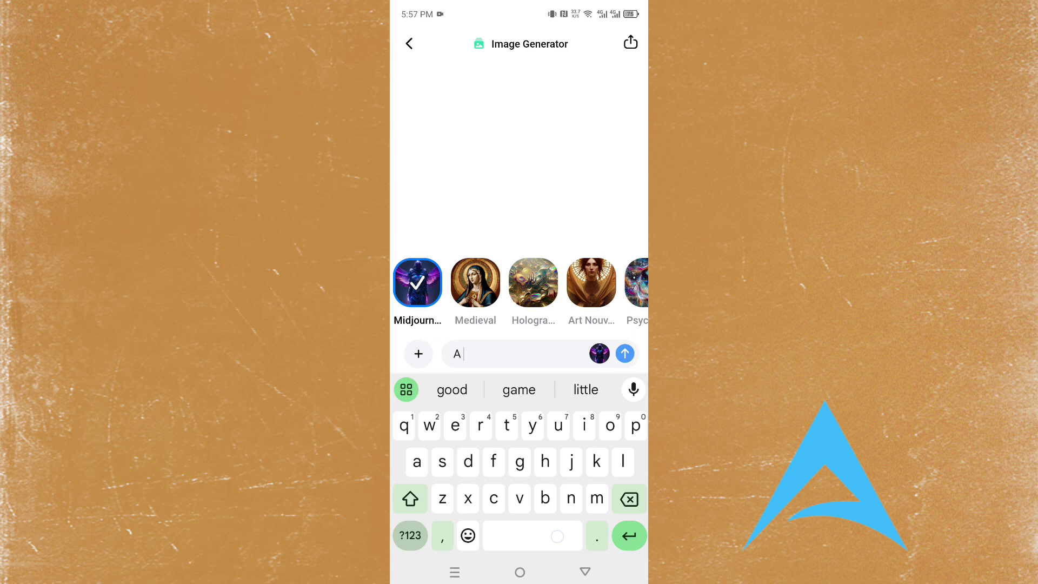
type(" space ro")
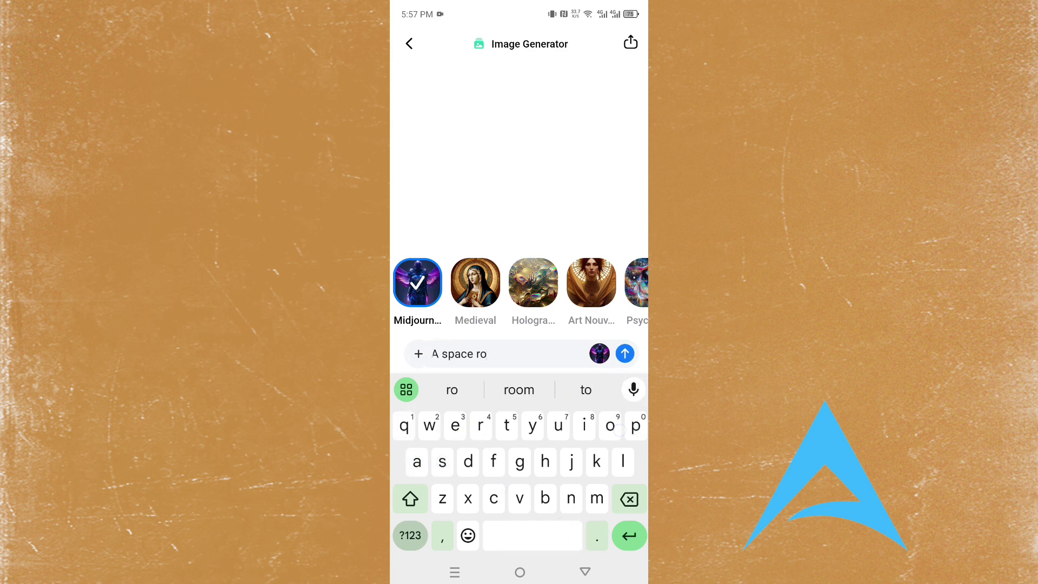
type("boto")
key("BackSpace")
type("wi")
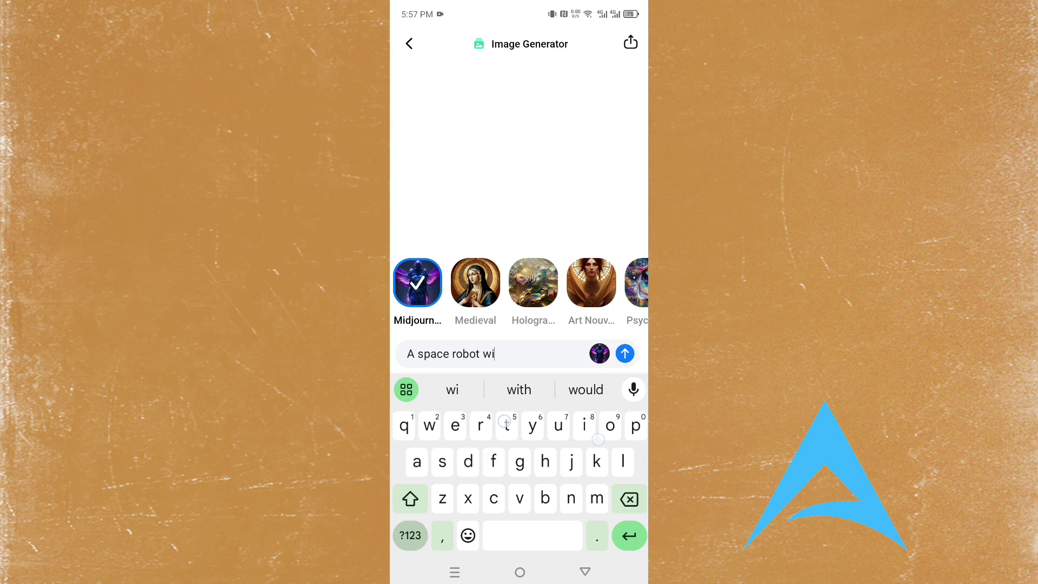
type("th a hamster h")
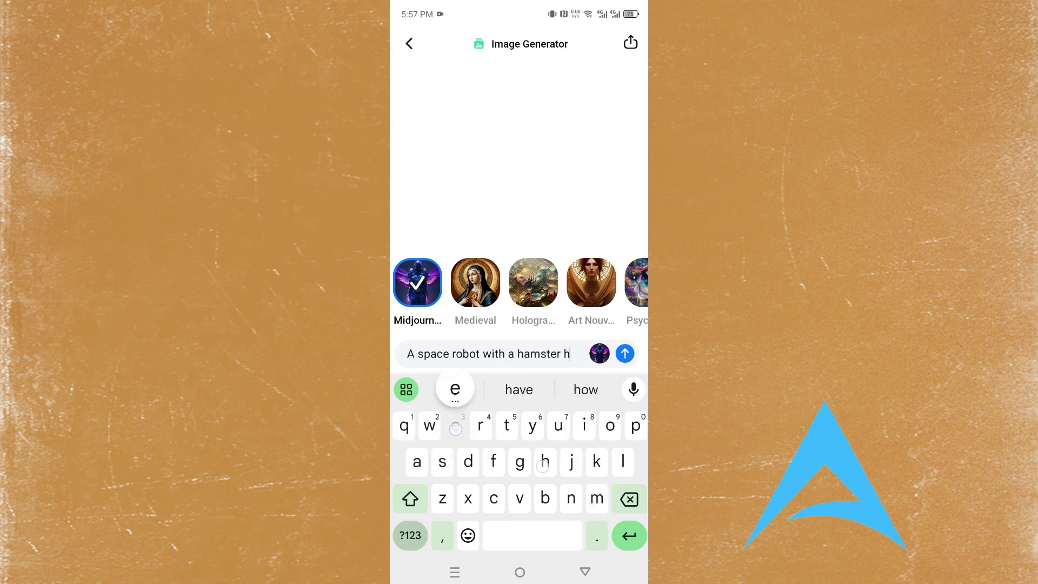
type("ead")
left_click(584, 572)
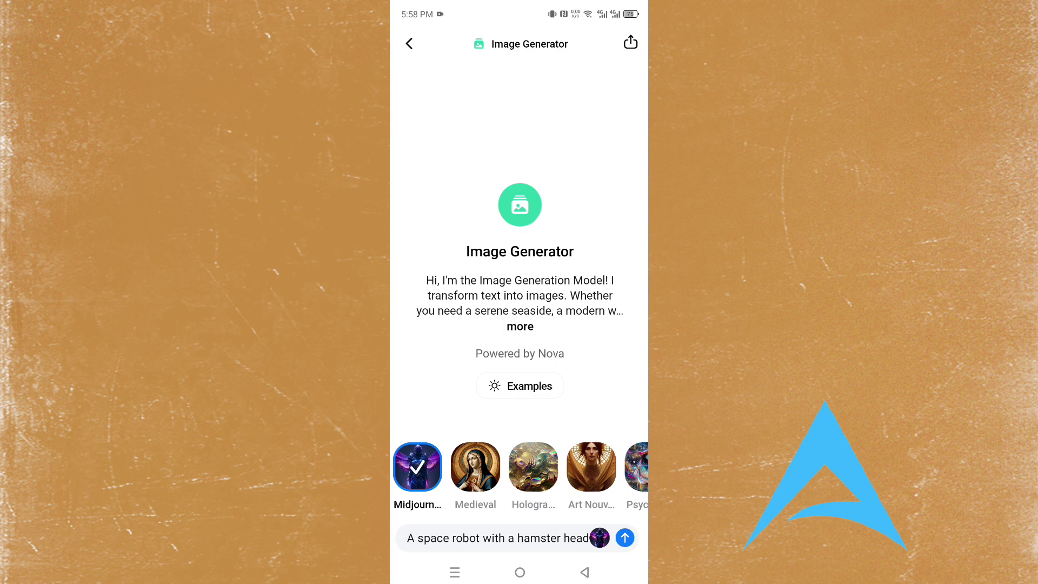
Send the hamster robot prompt, view the first generated image full-size, then return home.
left_click(624, 537)
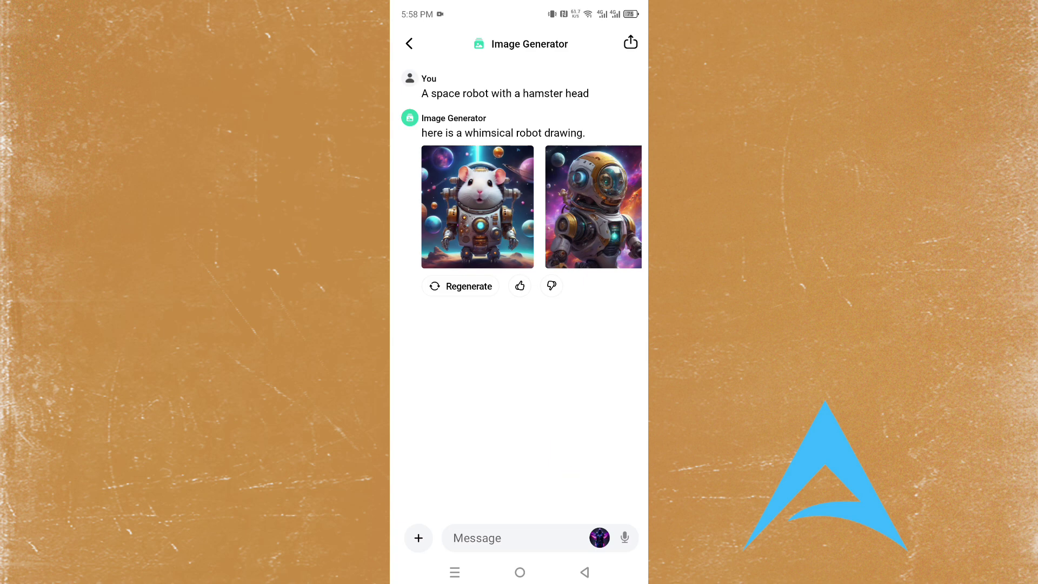
left_click(464, 212)
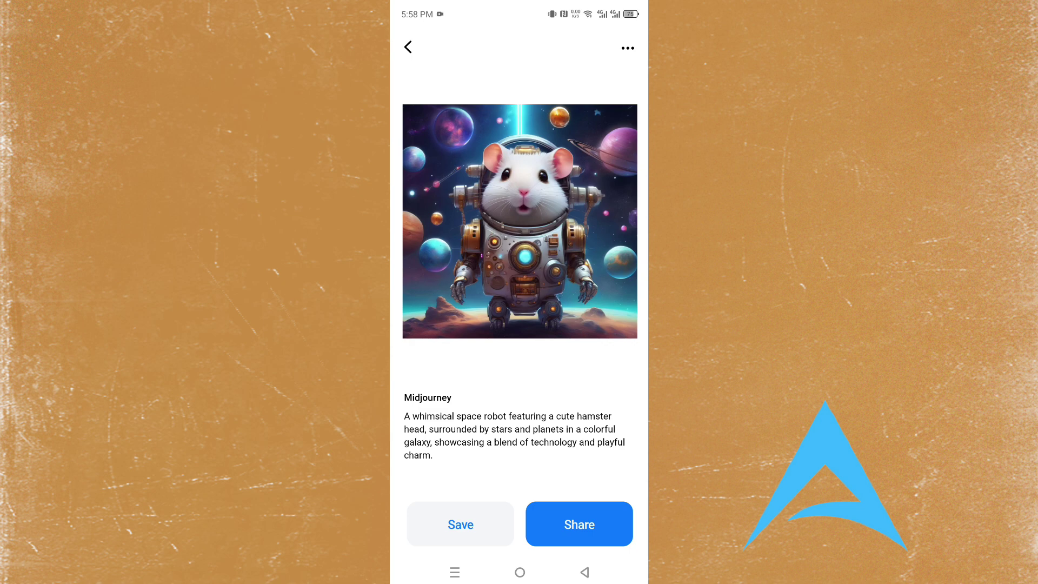
left_click(408, 47)
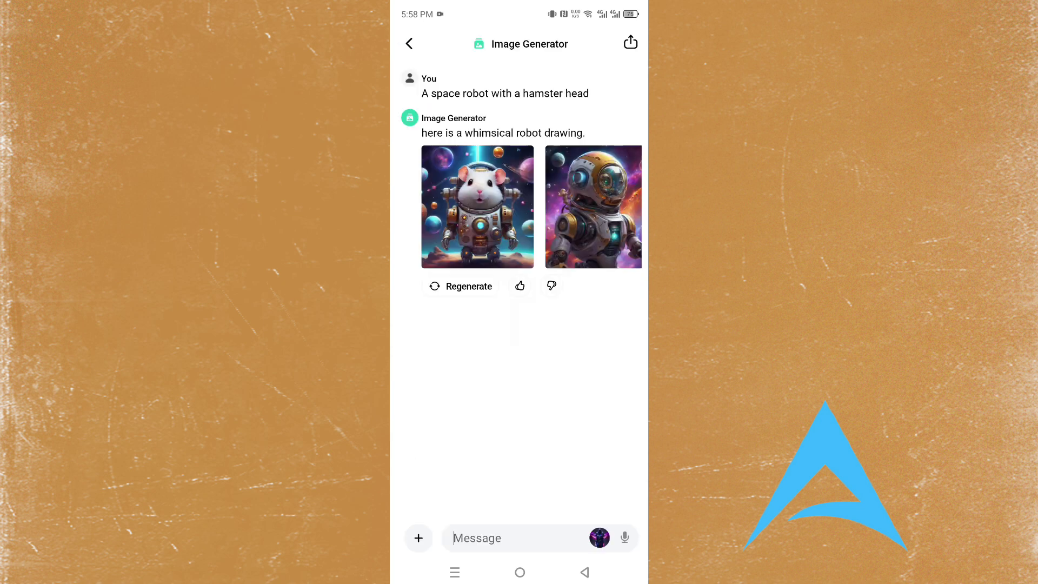
left_click(409, 44)
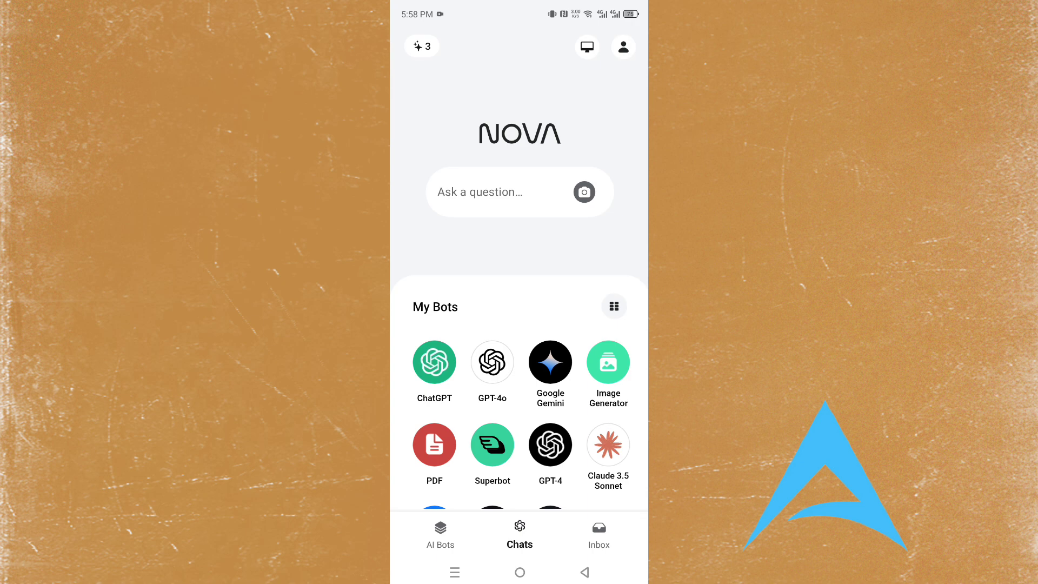
left_click(422, 46)
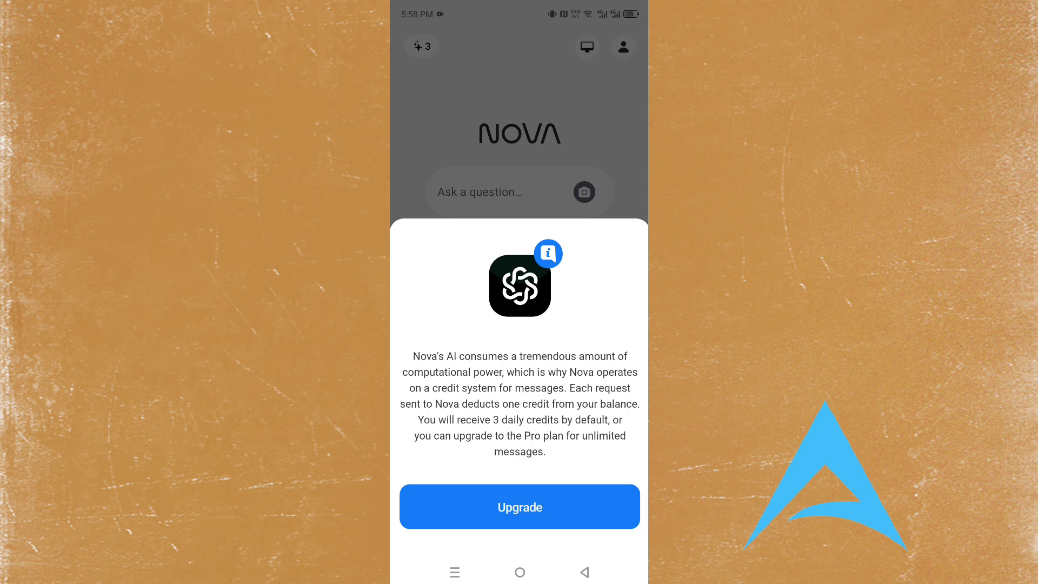
left_click(519, 108)
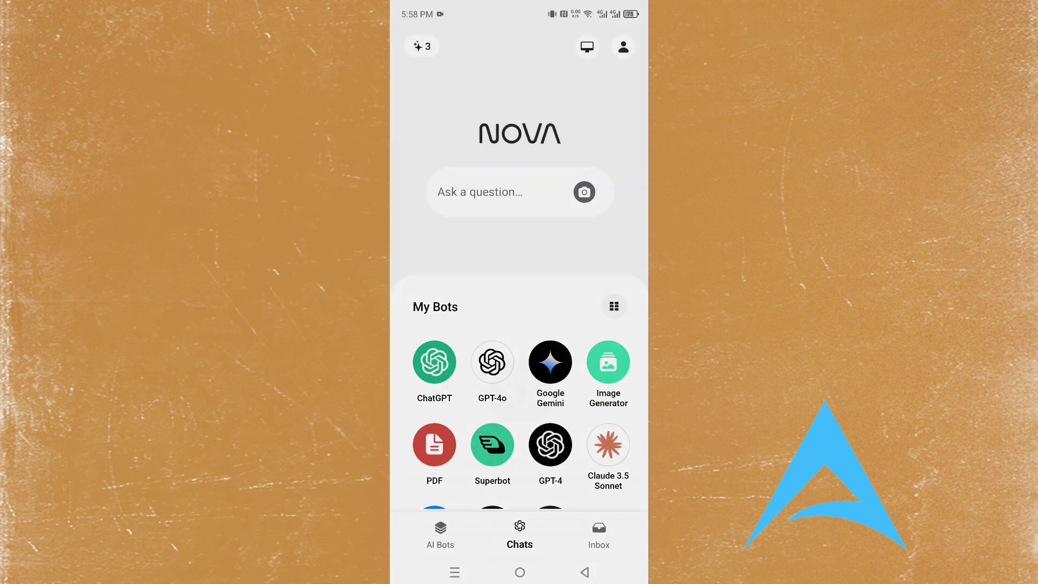
left_click(422, 46)
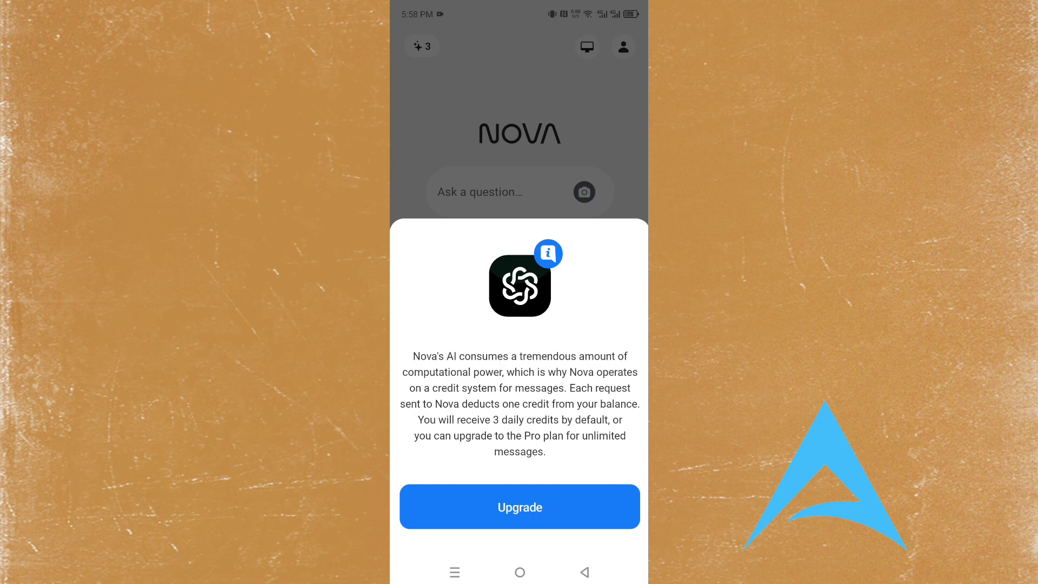
left_click(519, 507)
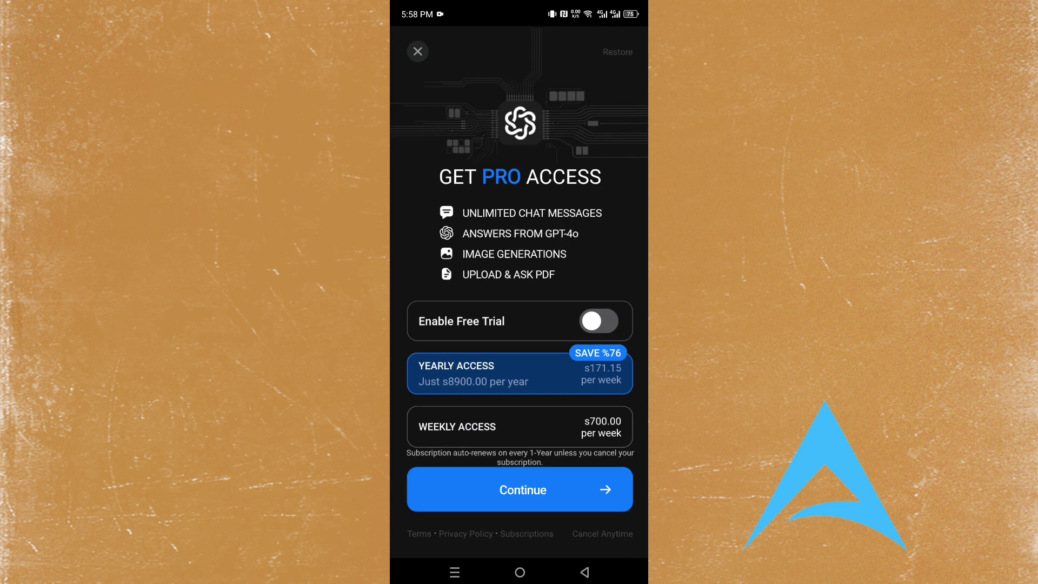
left_click_drag(426, 402, 422, 306)
left_click(417, 51)
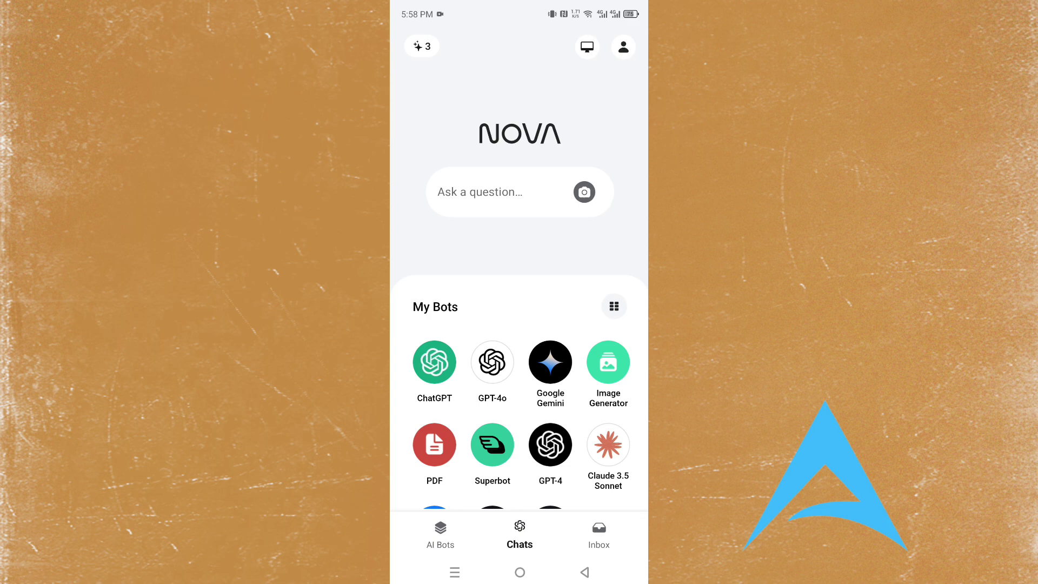
Open the Tattoo Generator bot and choose the Flame Design tattoo style.
scroll(519, 378, "down", 2)
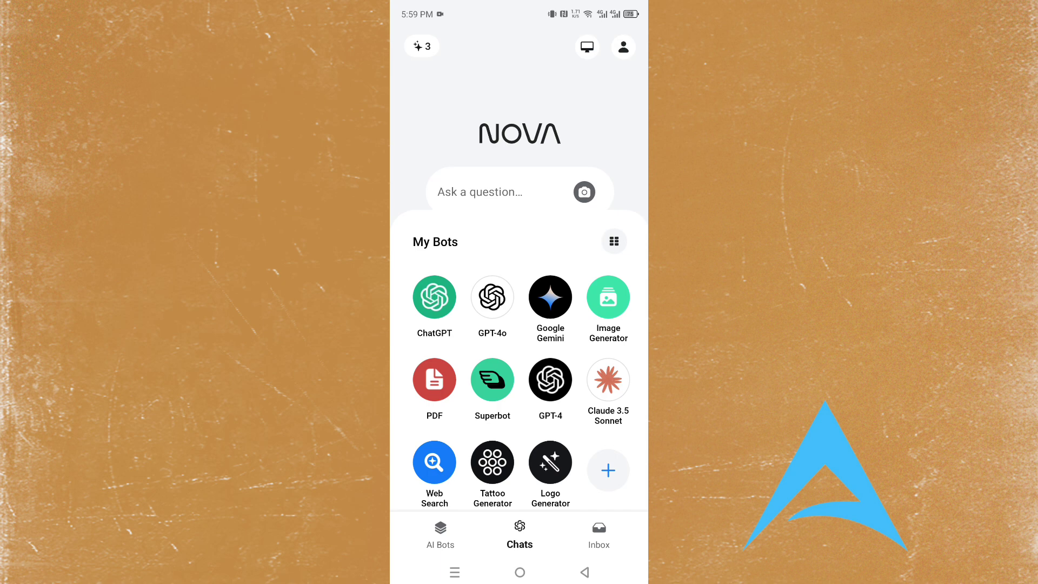
left_click(492, 462)
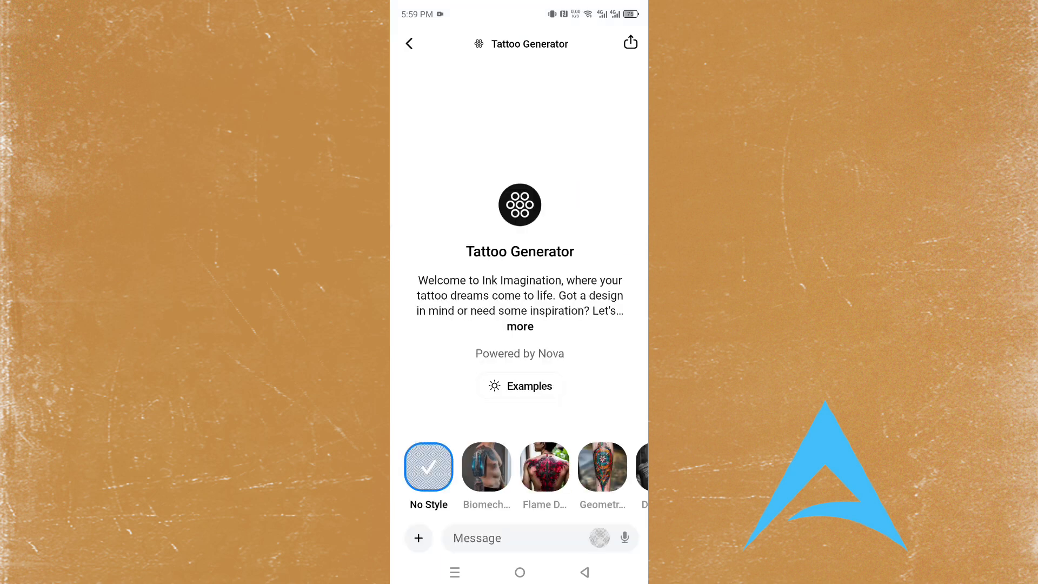
left_click_drag(573, 467, 494, 467)
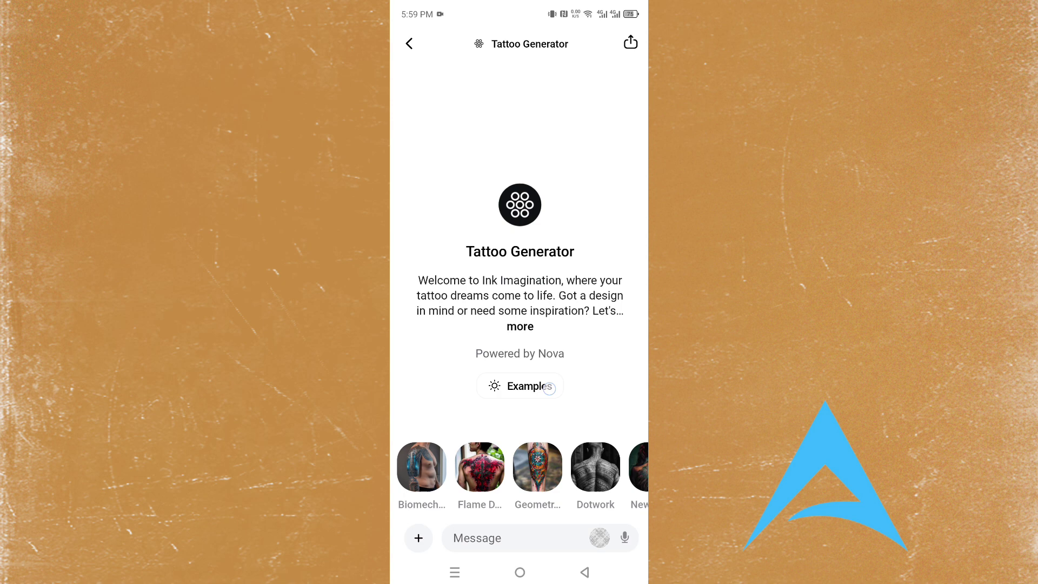
left_click_drag(620, 485, 539, 478)
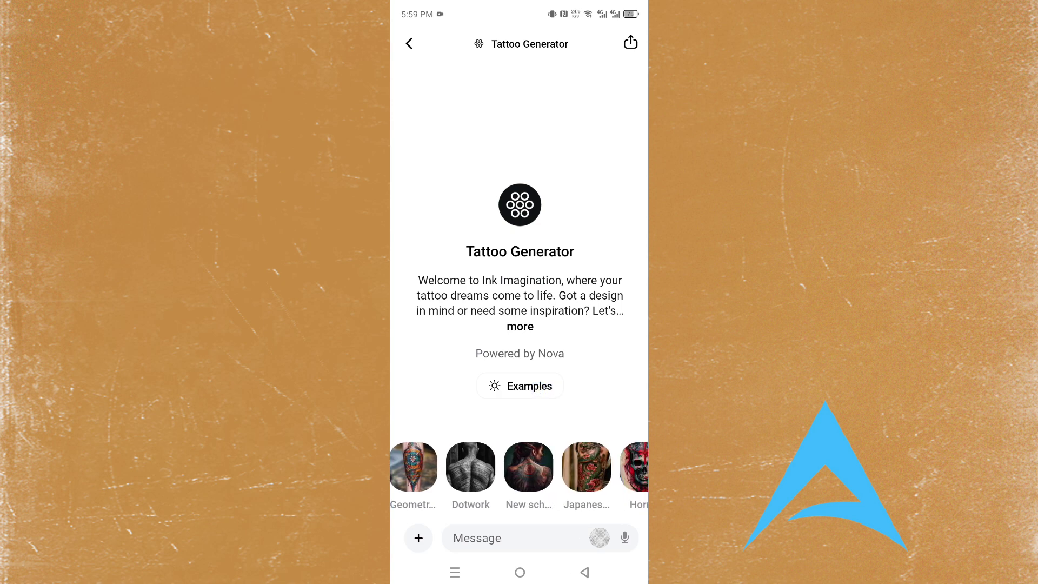
left_click_drag(639, 475, 527, 475)
left_click_drag(433, 470, 622, 470)
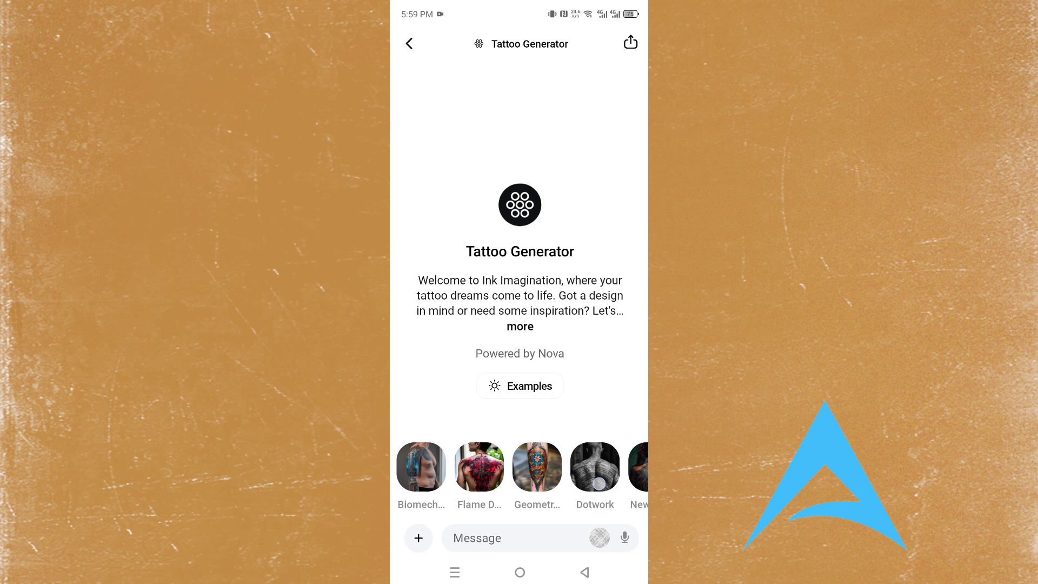
left_click(483, 466)
Type the request 'a full back dragon tattoo with angel wings' without sending it.
left_click(529, 538)
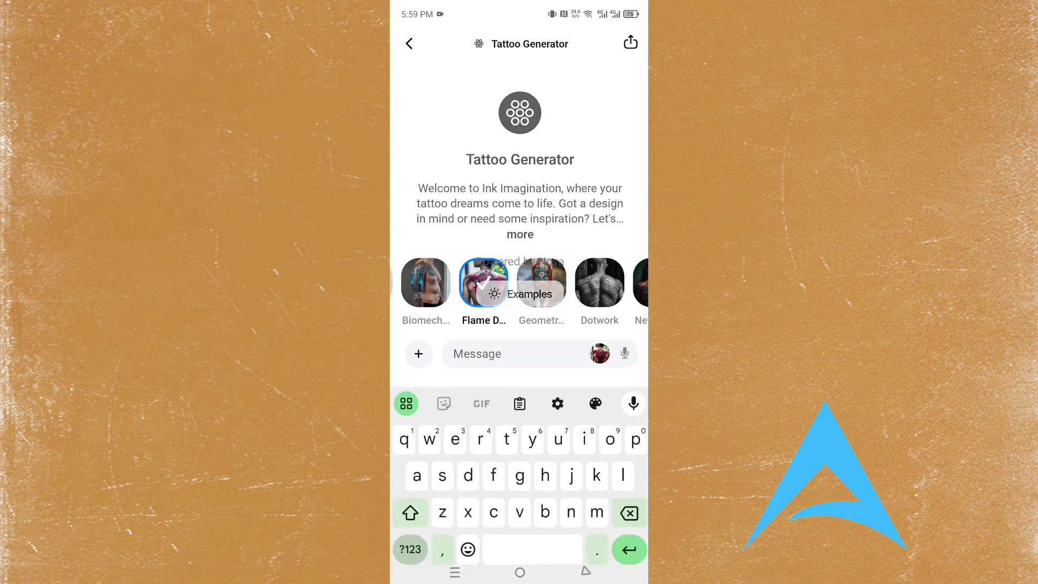
type("a full ba")
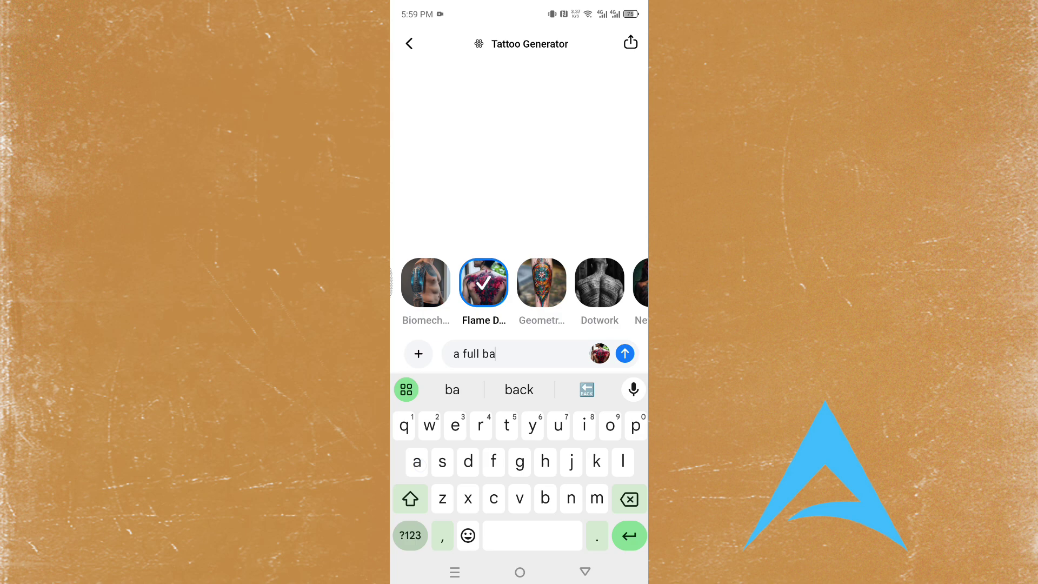
type("ck drgaon ")
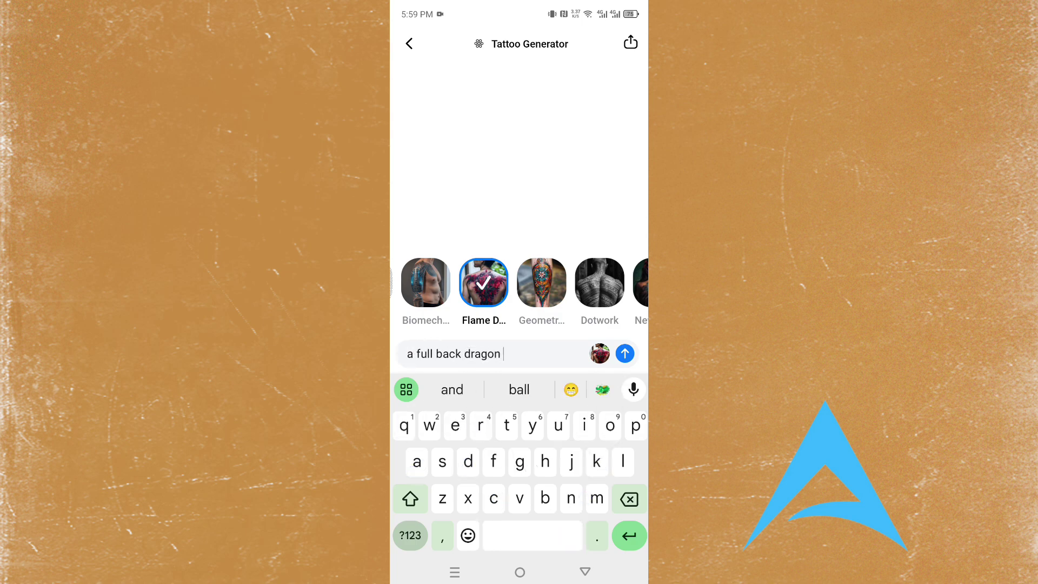
type("tattoo wit")
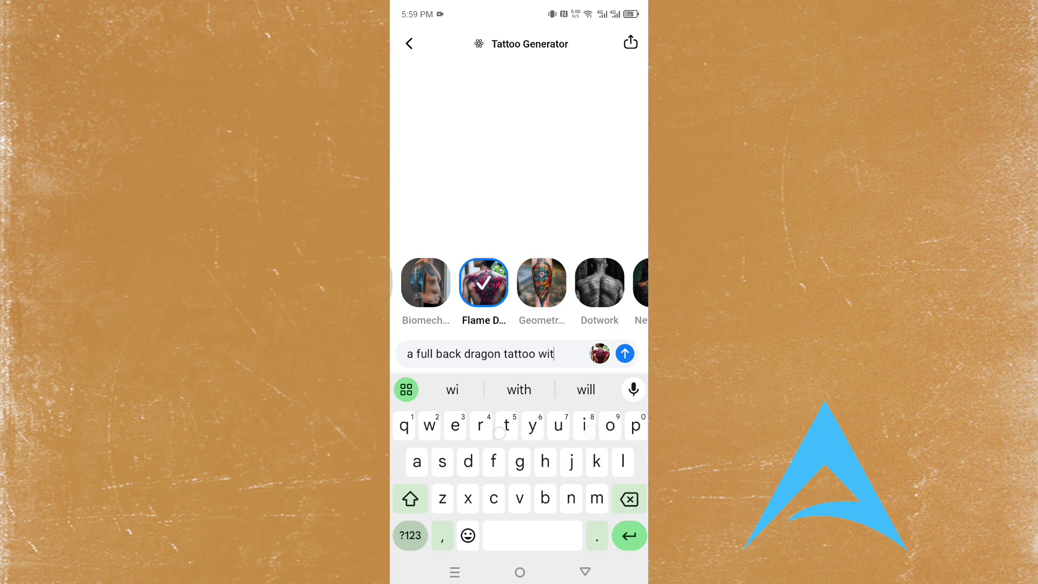
type("h angel wings")
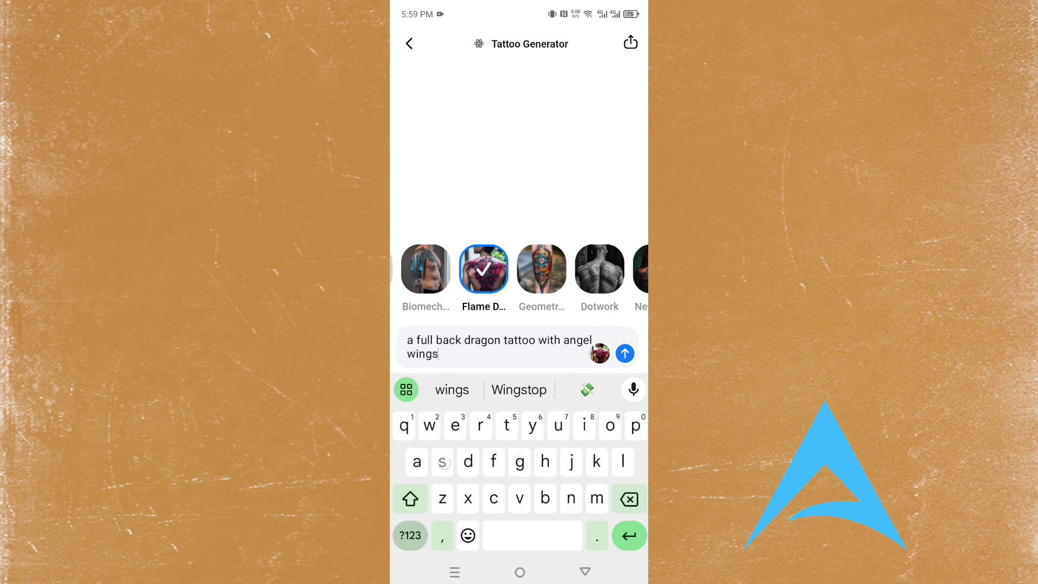
left_click(585, 571)
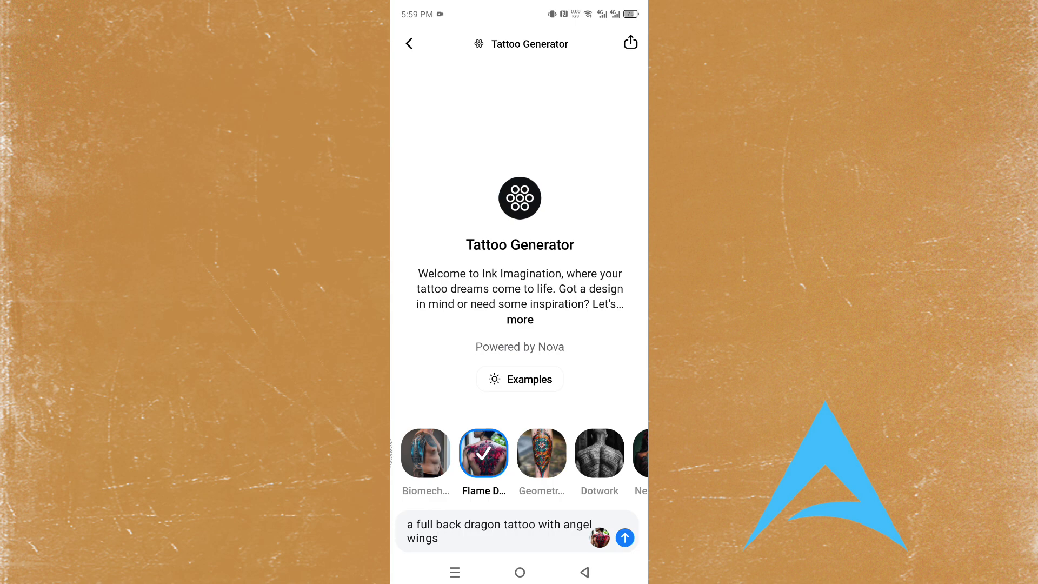
Send the dragon tattoo request, view the first design full-size, then return to the home screen.
left_click(625, 537)
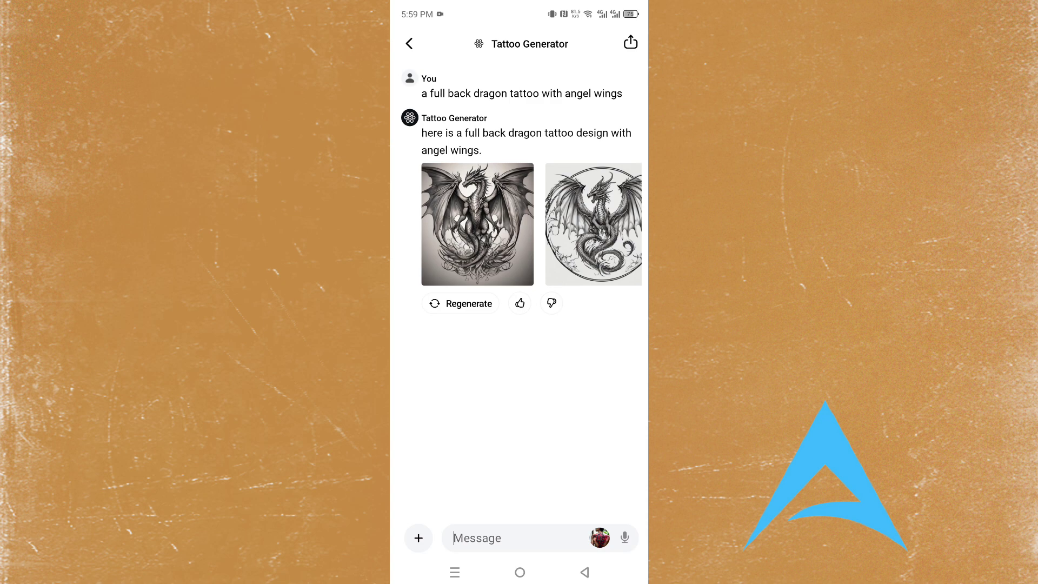
left_click(451, 239)
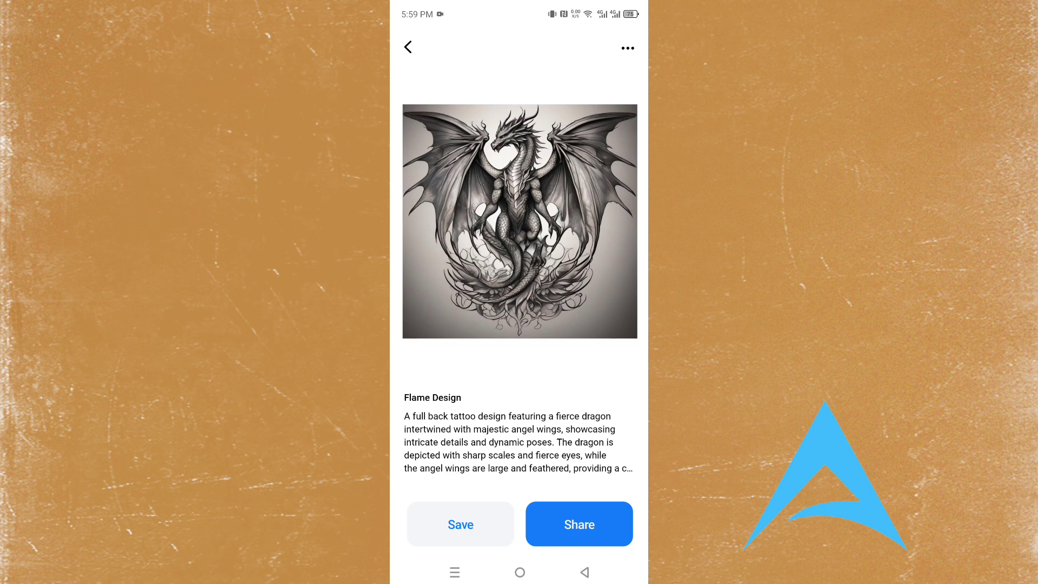
left_click(584, 572)
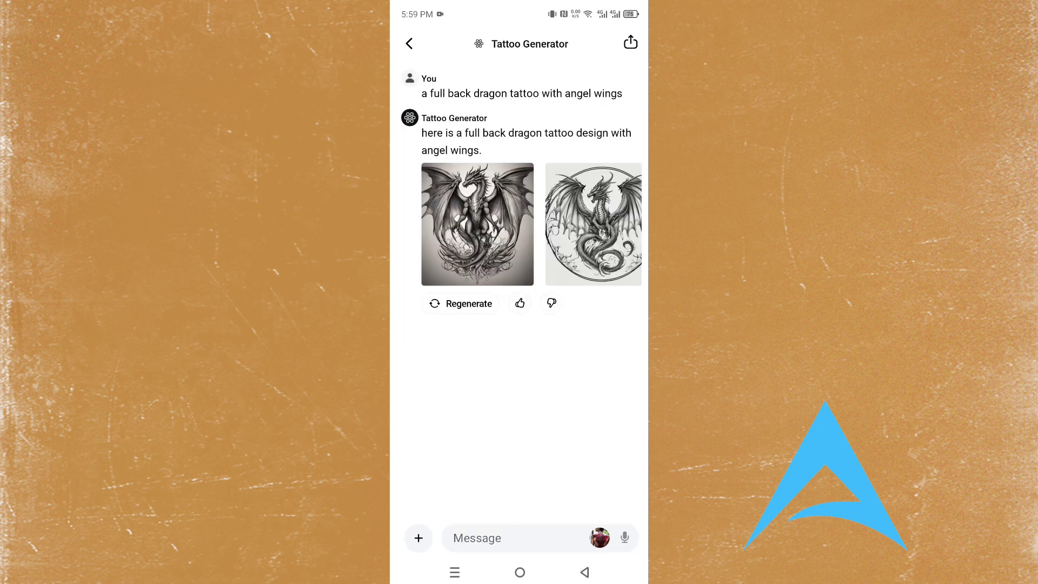
left_click(585, 572)
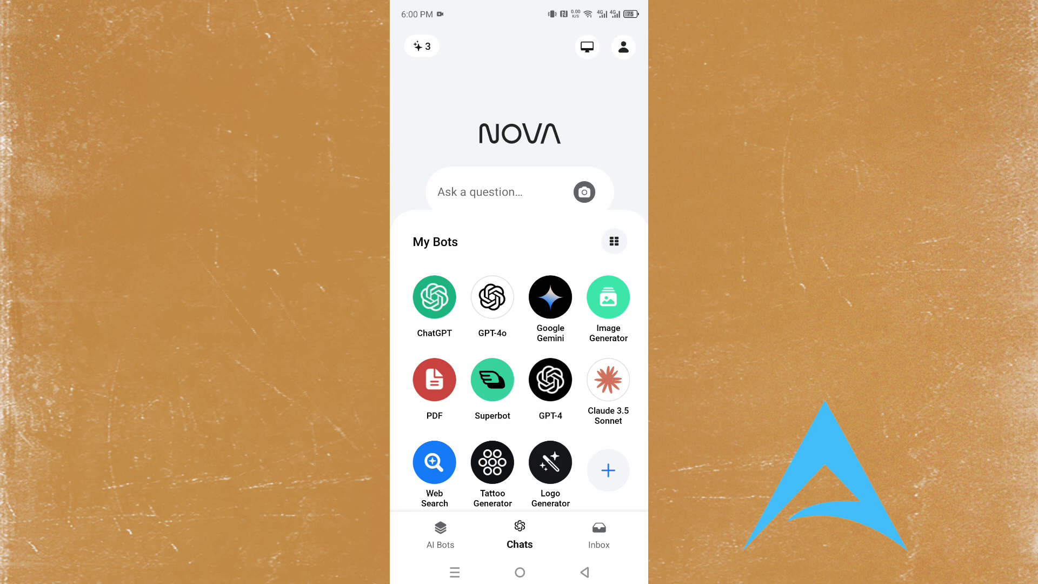
Open Claude 3.5 Sonnet and send its Code Help example about optimizing a complex algorithm.
left_click(608, 379)
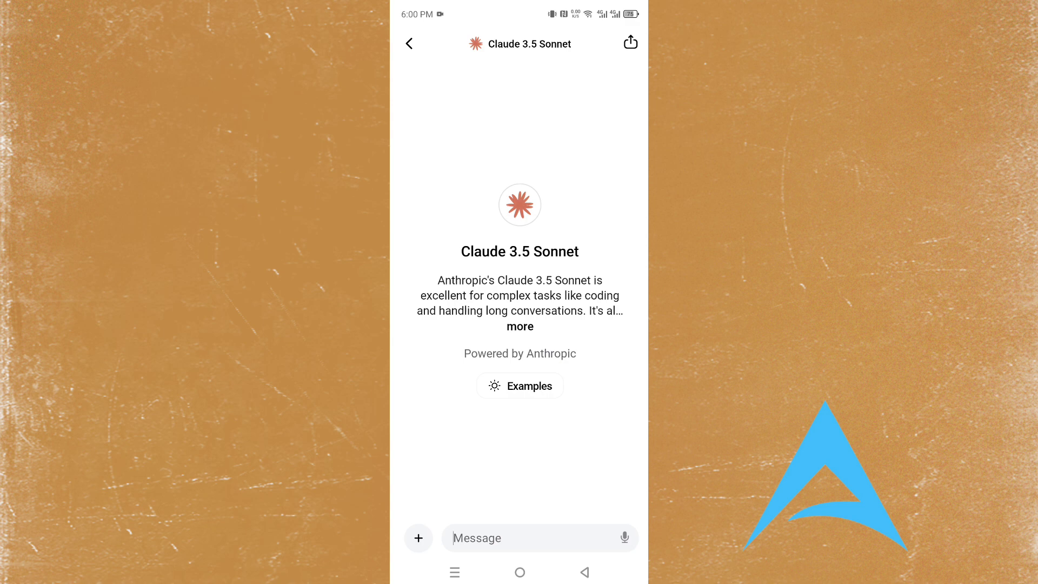
left_click(532, 385)
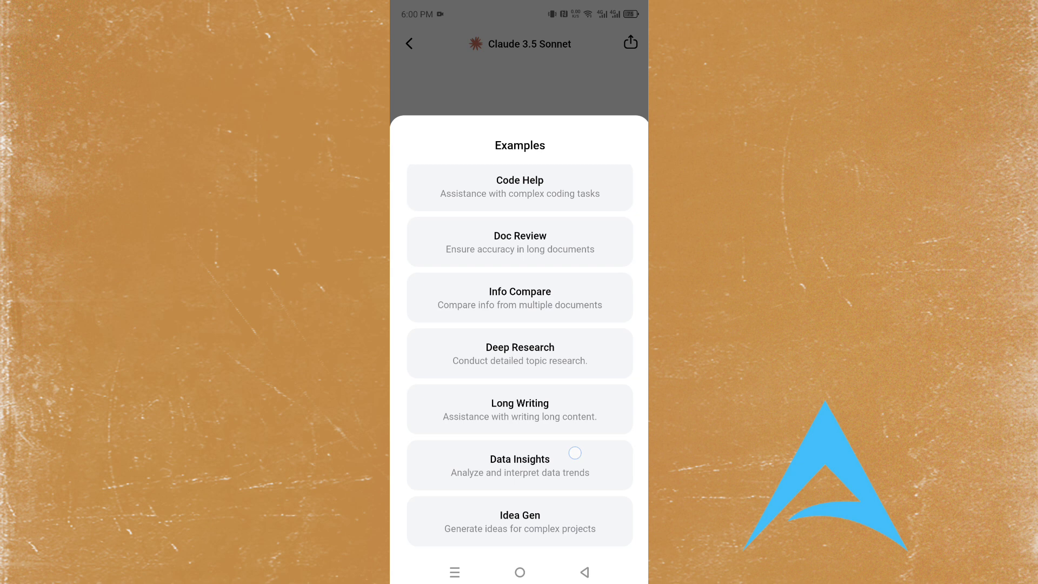
scroll(571, 398, "down", 1)
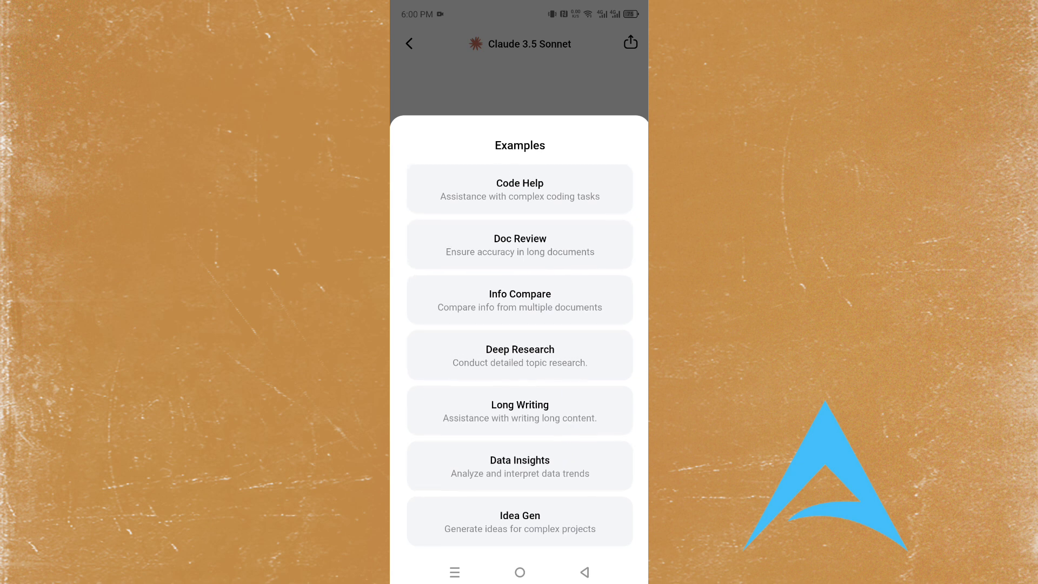
left_click(519, 188)
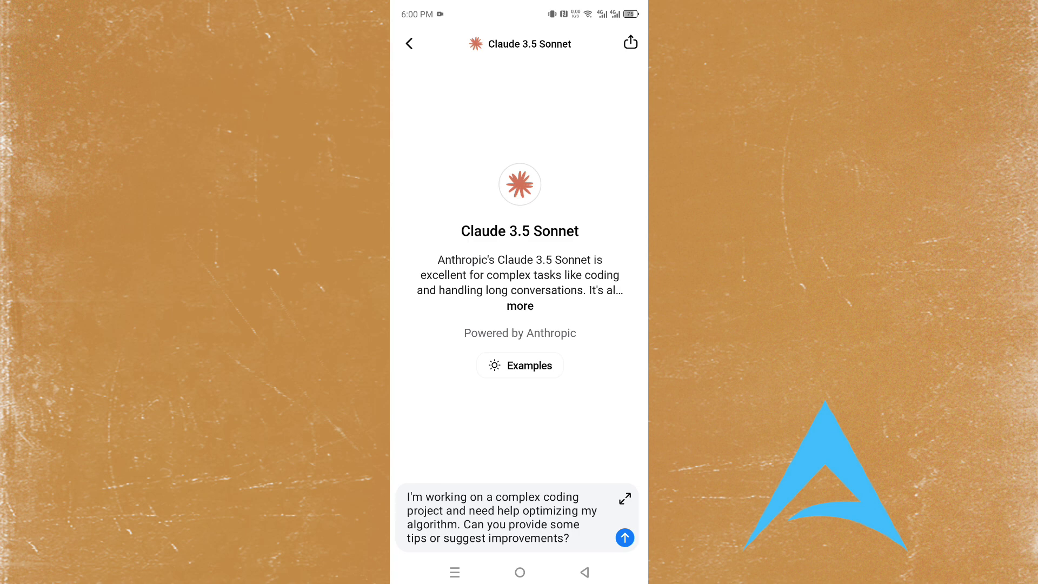
left_click(624, 537)
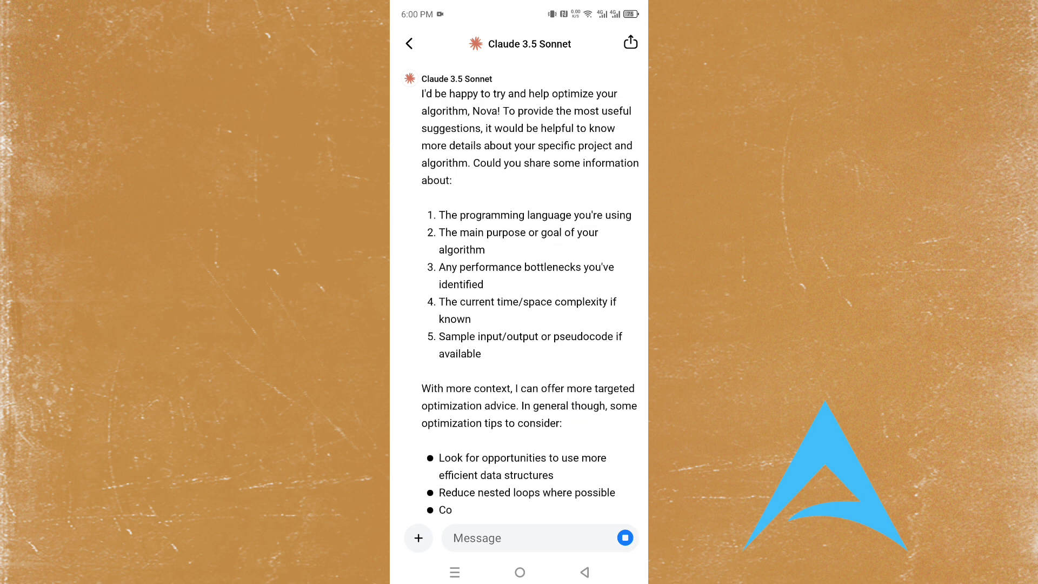
Leave the Claude chat, open the PDF bot, and dismiss its document introduction.
left_click(409, 43)
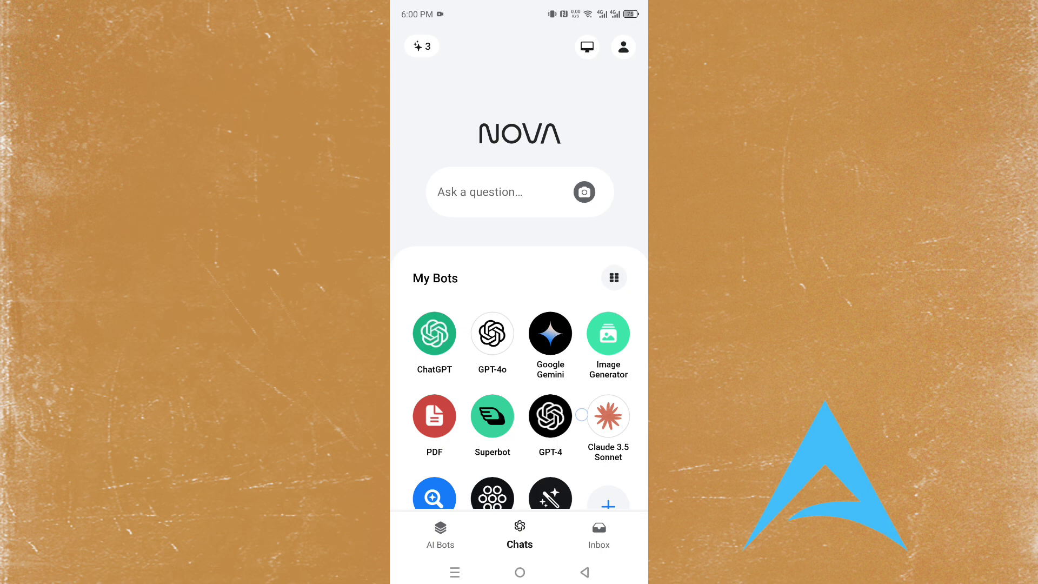
left_click_drag(581, 414, 582, 378)
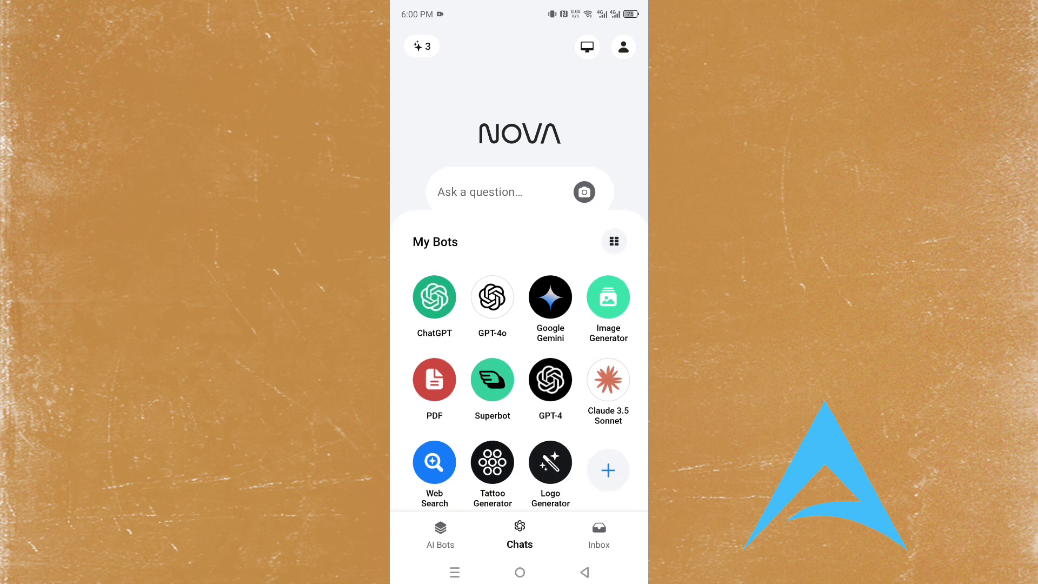
left_click(434, 378)
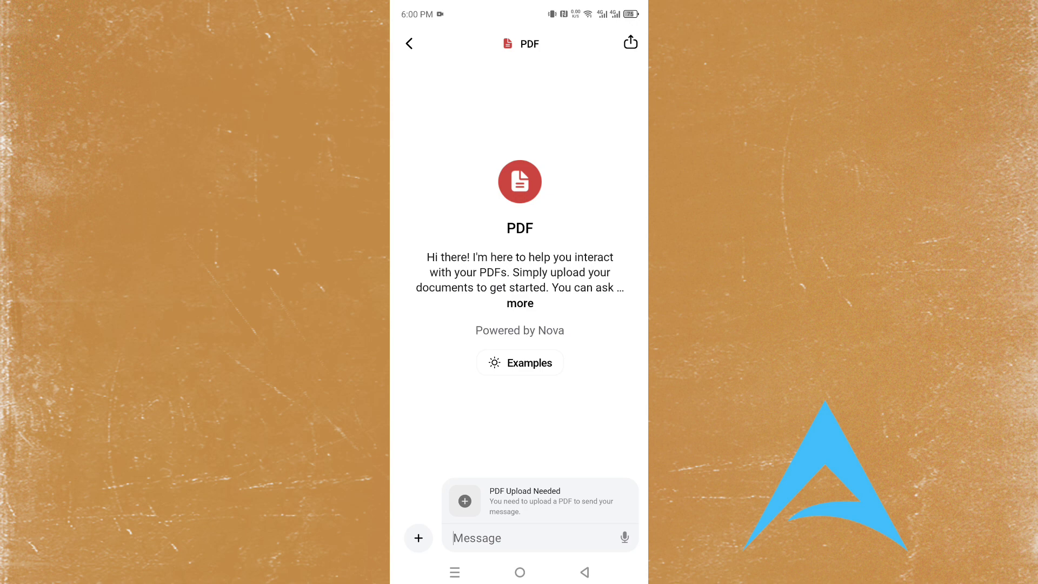
left_click_drag(420, 362, 412, 312)
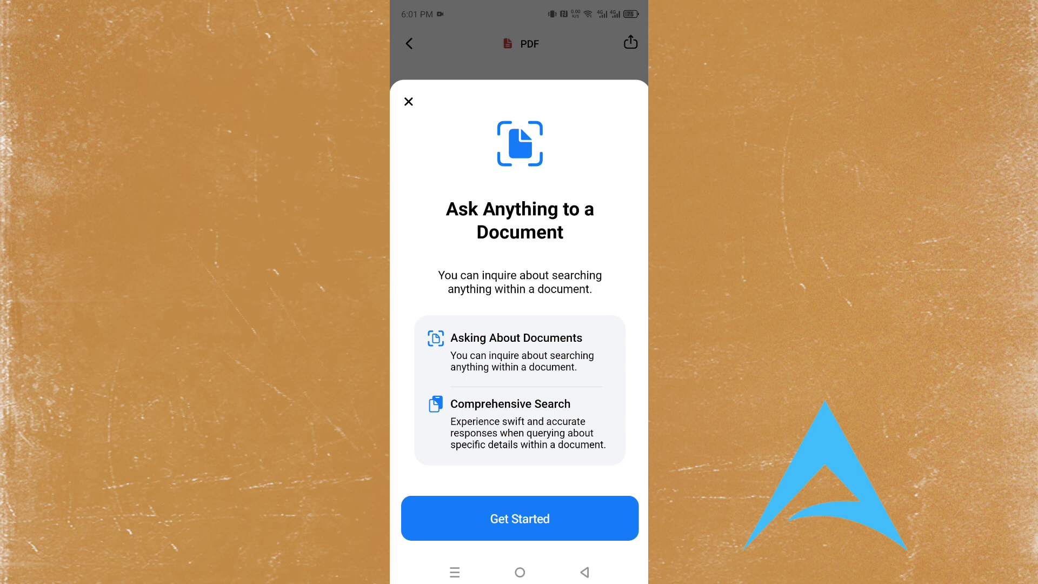
left_click(572, 516)
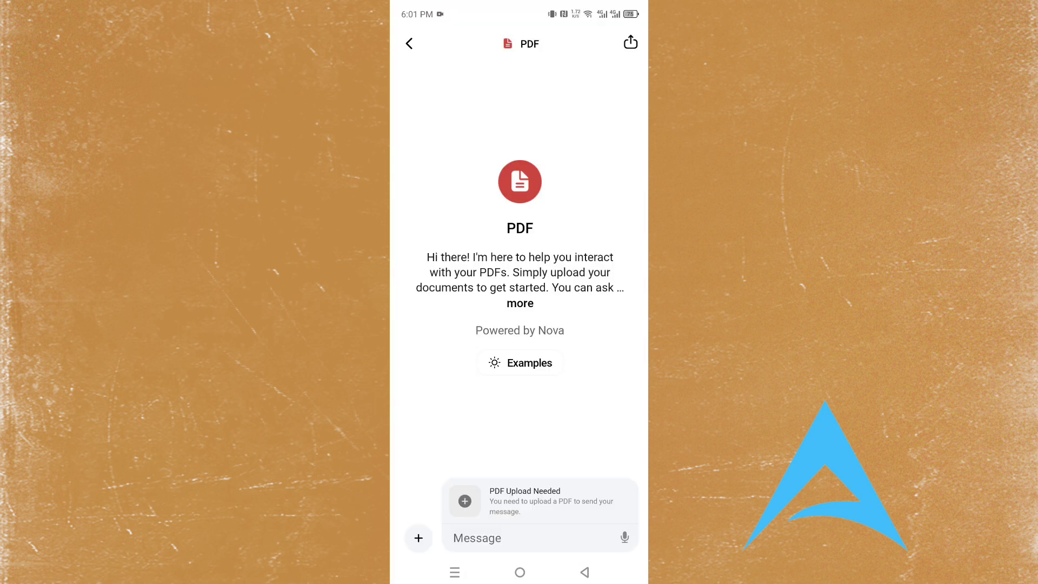
Look through the PDF bot's example prompts, dismiss them, and return to the home screen.
left_click(494, 360)
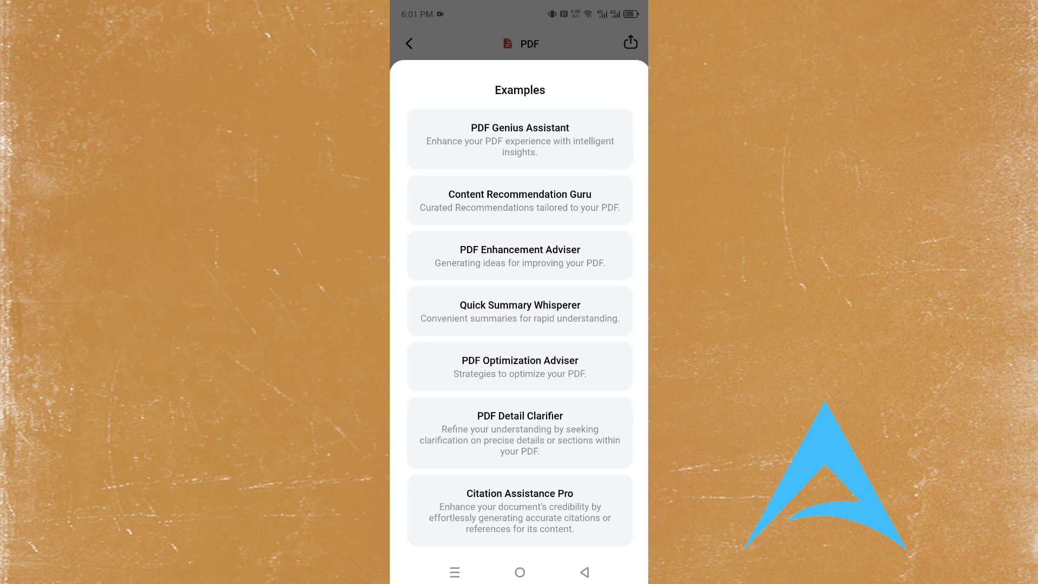
left_click_drag(578, 416, 593, 460)
left_click_drag(562, 322, 562, 433)
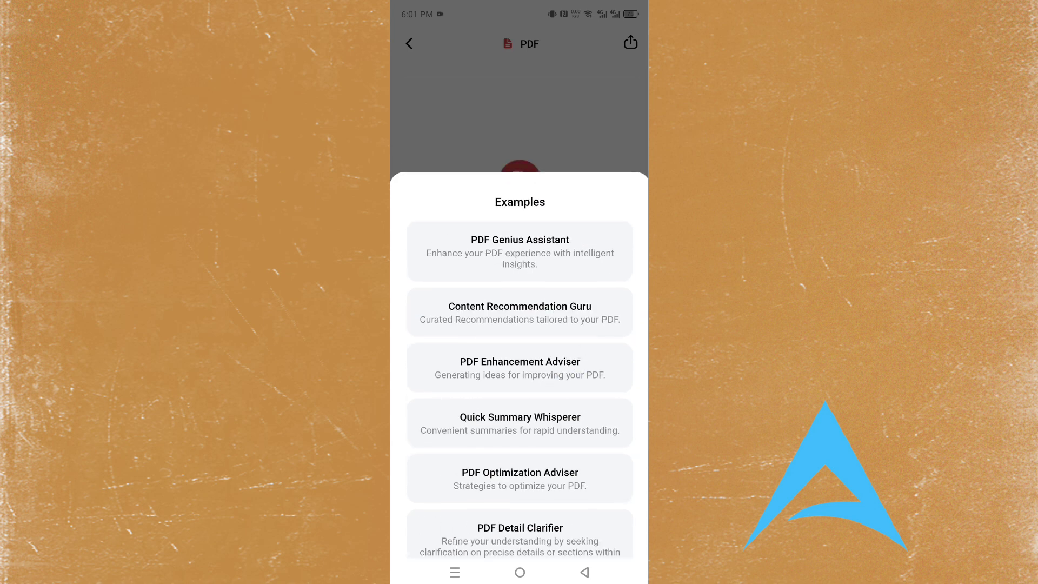
left_click(519, 108)
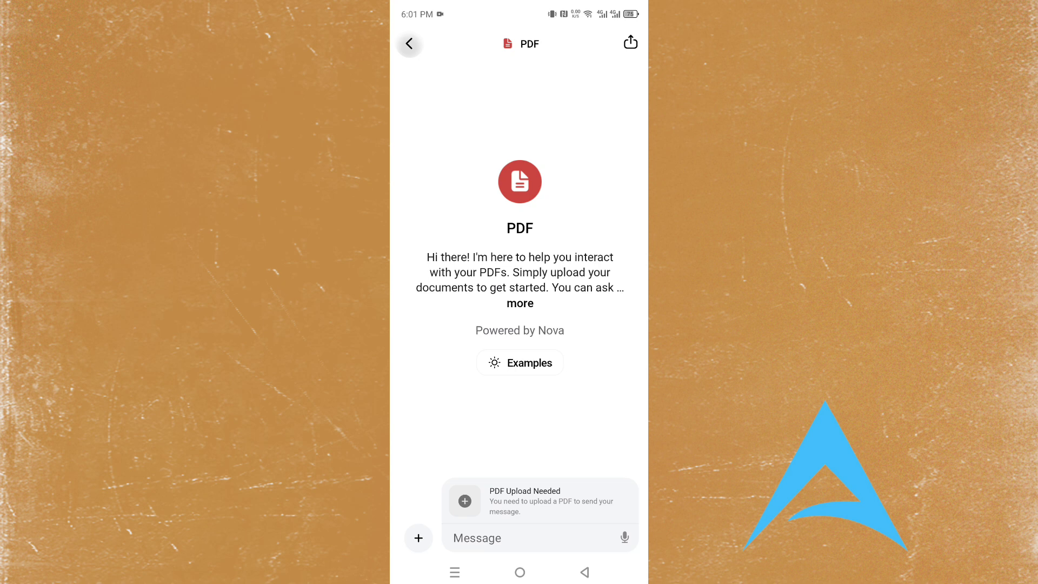
left_click(409, 44)
Open Superbot, scroll its example prompts, and open the Text Extract sample image in the browser.
left_click(492, 376)
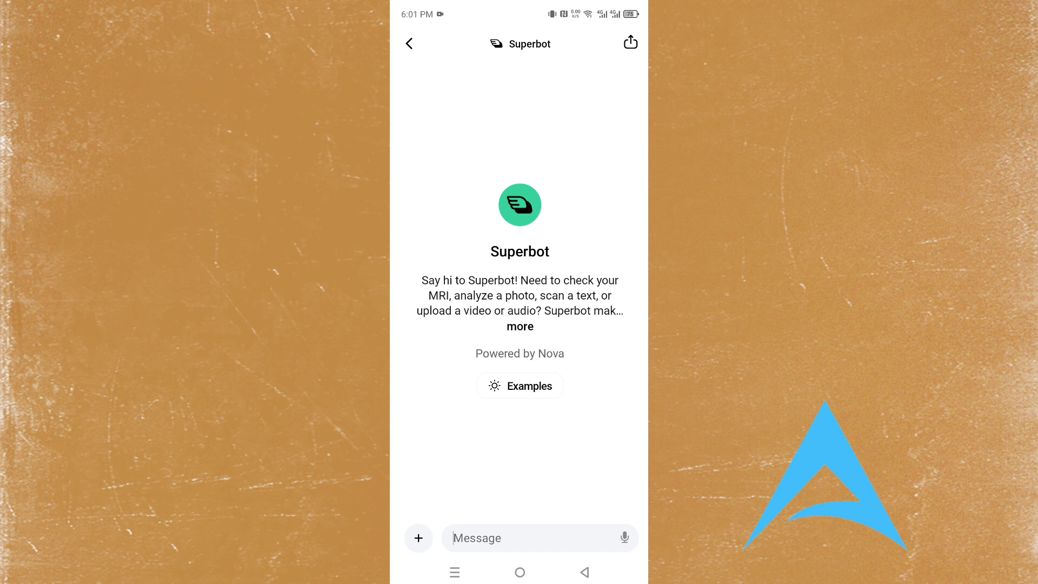
left_click(540, 379)
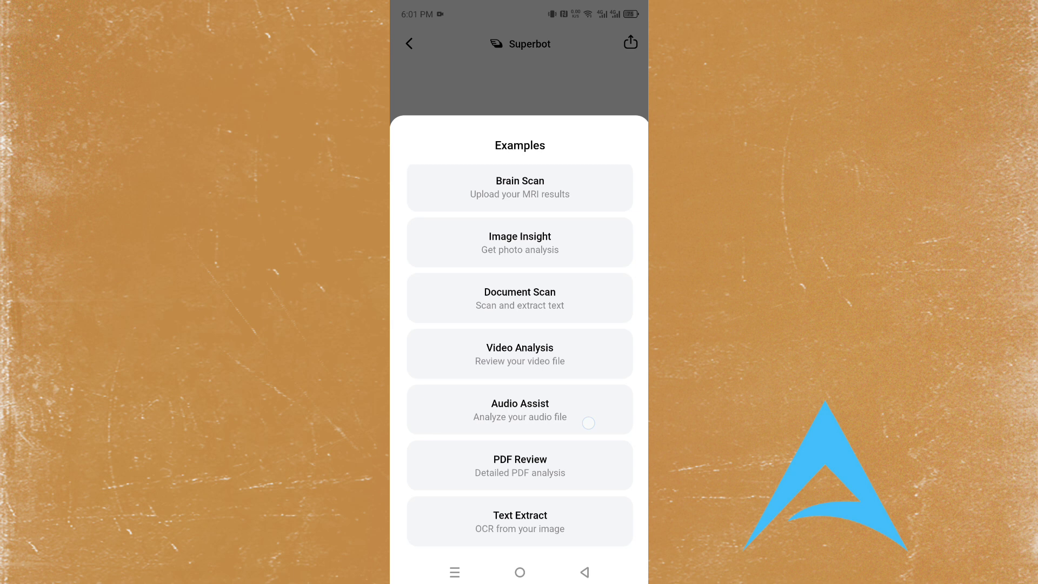
scroll(588, 422, "up", 1)
mouse_move(609, 459)
left_mouse_down()
mouse_move(614, 478)
mouse_move(609, 444)
left_mouse_up()
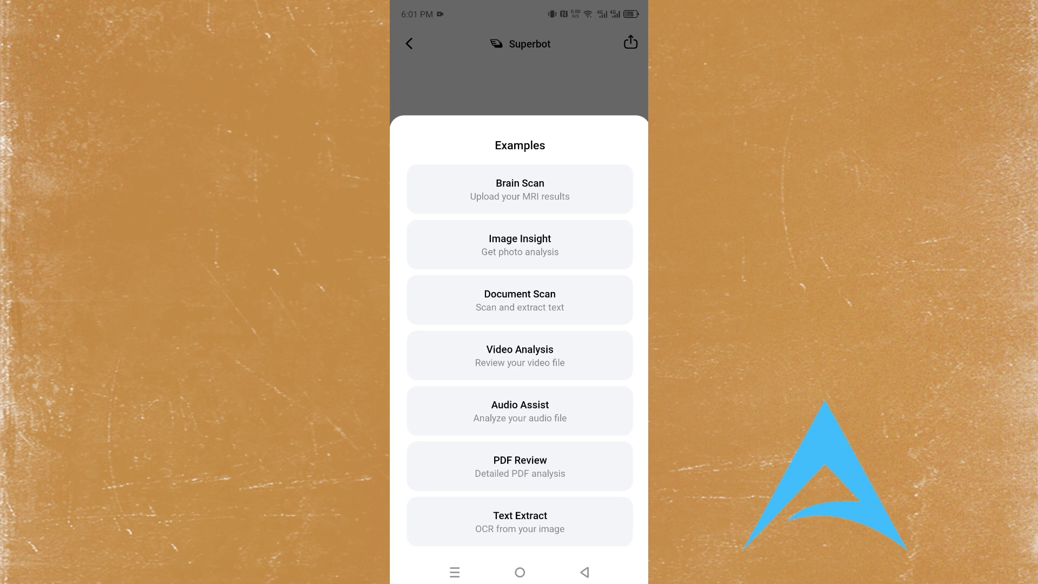
left_click(623, 336)
Download the text sample image from Chrome to the phone.
left_click(624, 376)
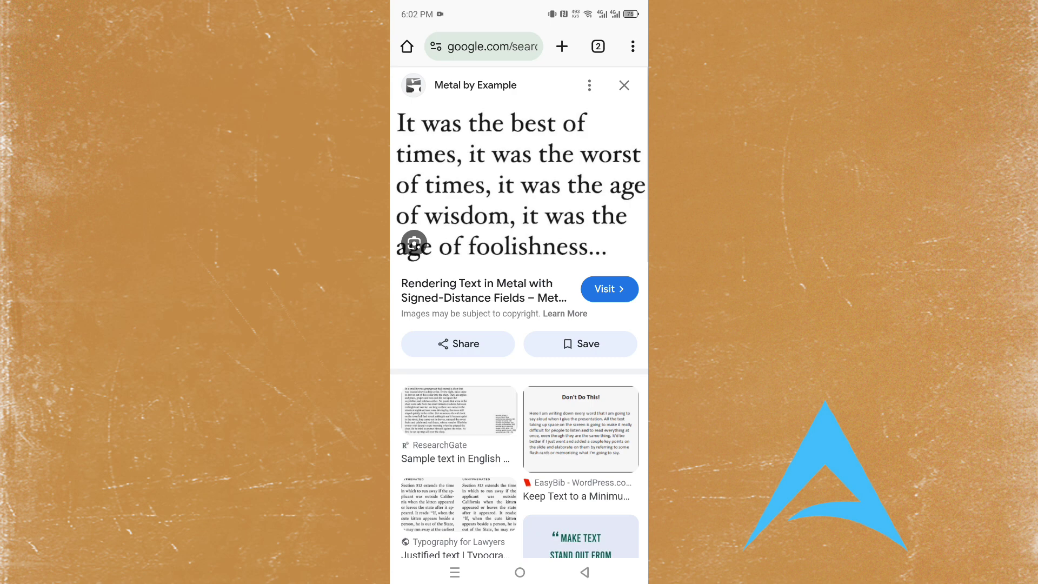
left_click(624, 214)
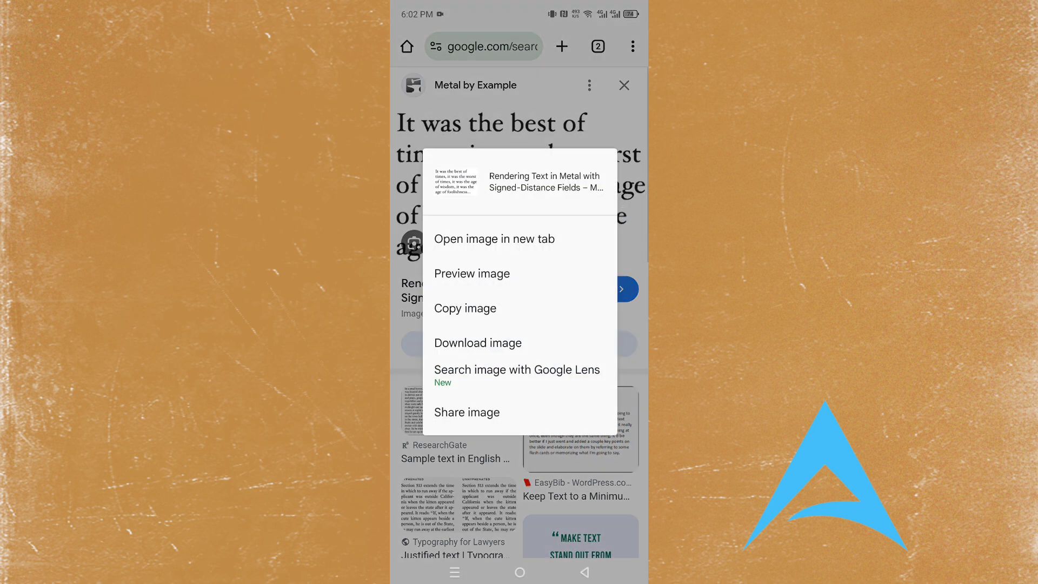
left_click(531, 341)
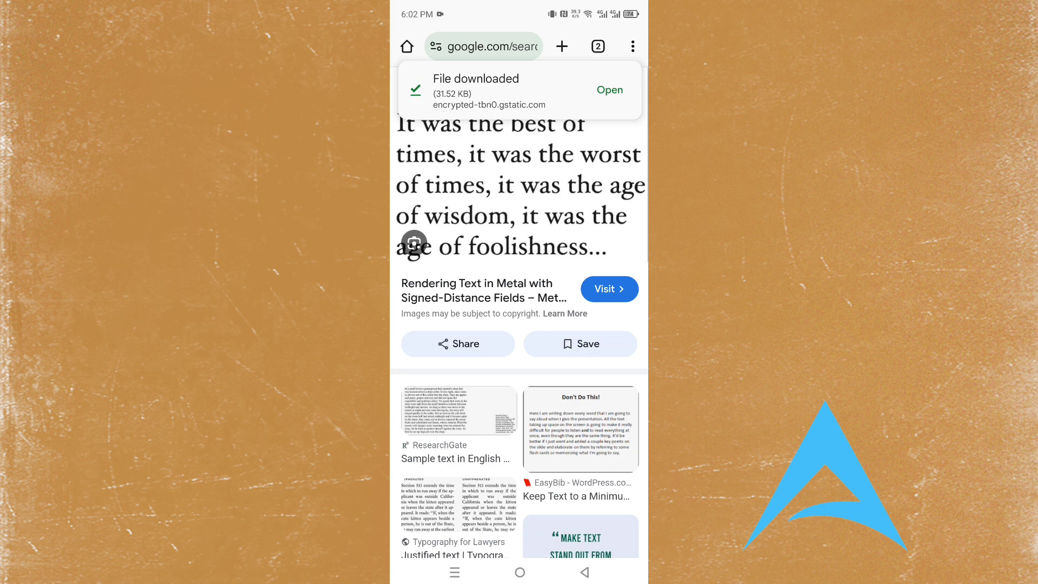
Go to the home screen and reopen the Nova chatbot app from the next app page.
left_click(519, 572)
left_click_drag(594, 324, 443, 325)
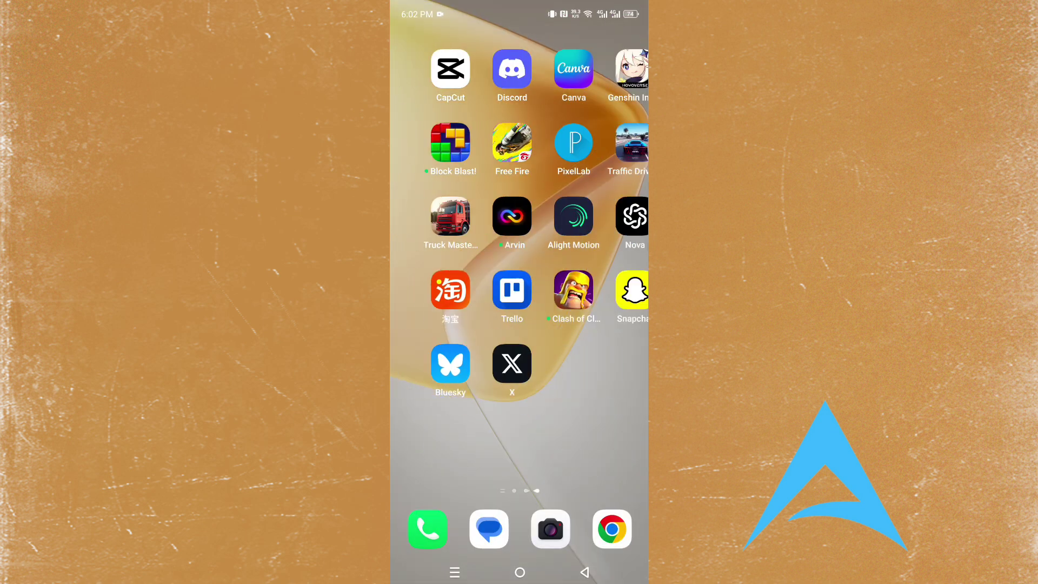
left_click_drag(594, 324, 487, 324)
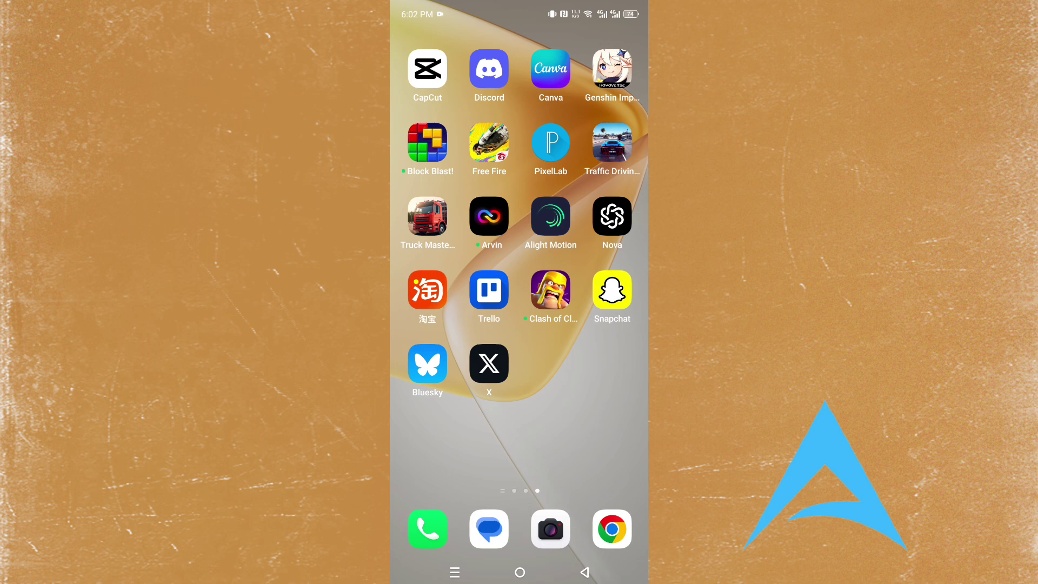
left_click(612, 216)
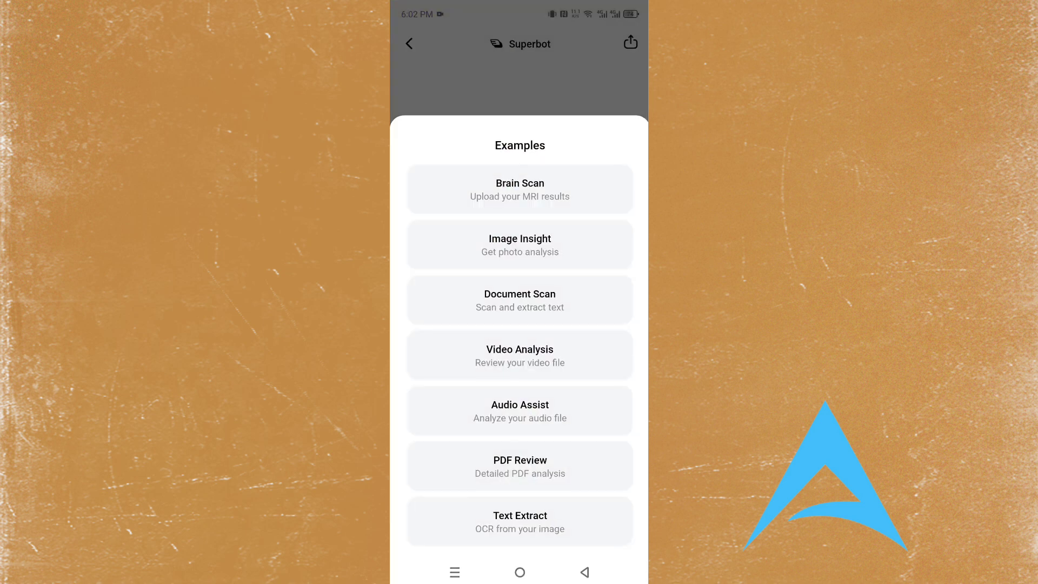
Send Superbot the text-extraction example and attach the 'best of times' text image from Photos.
left_click(519, 522)
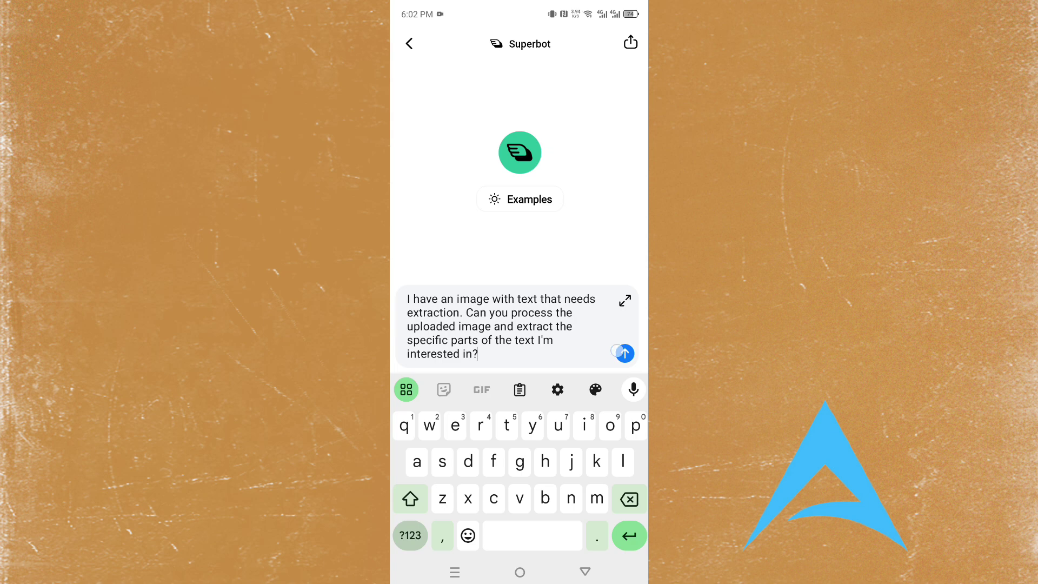
left_click(624, 353)
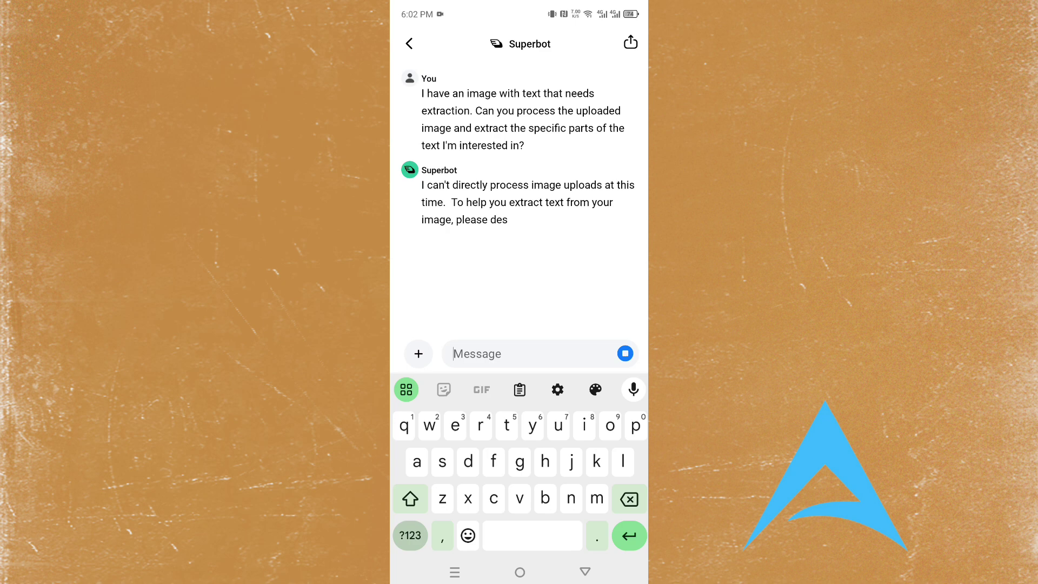
left_click(418, 353)
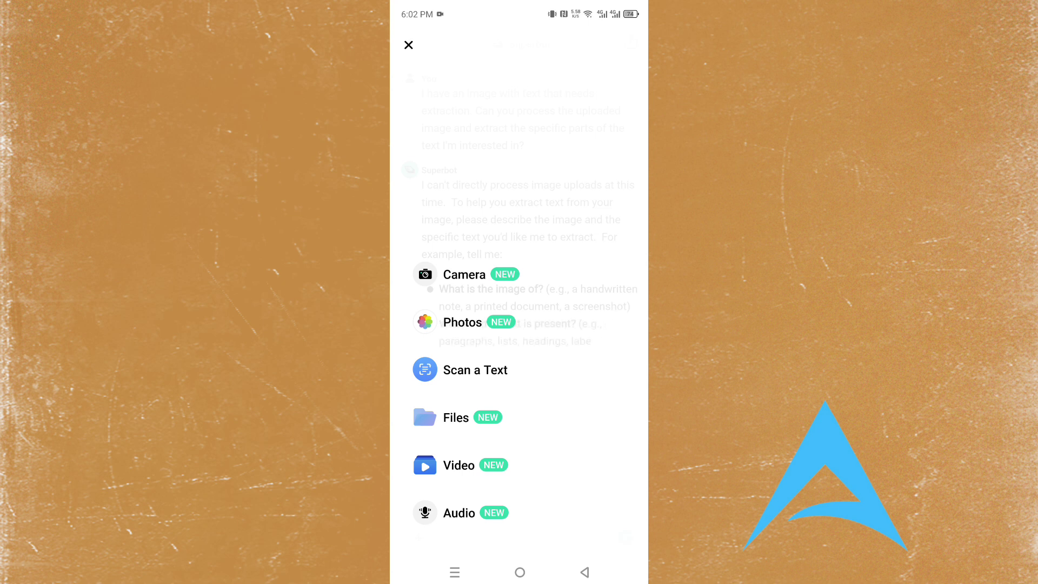
left_click(462, 322)
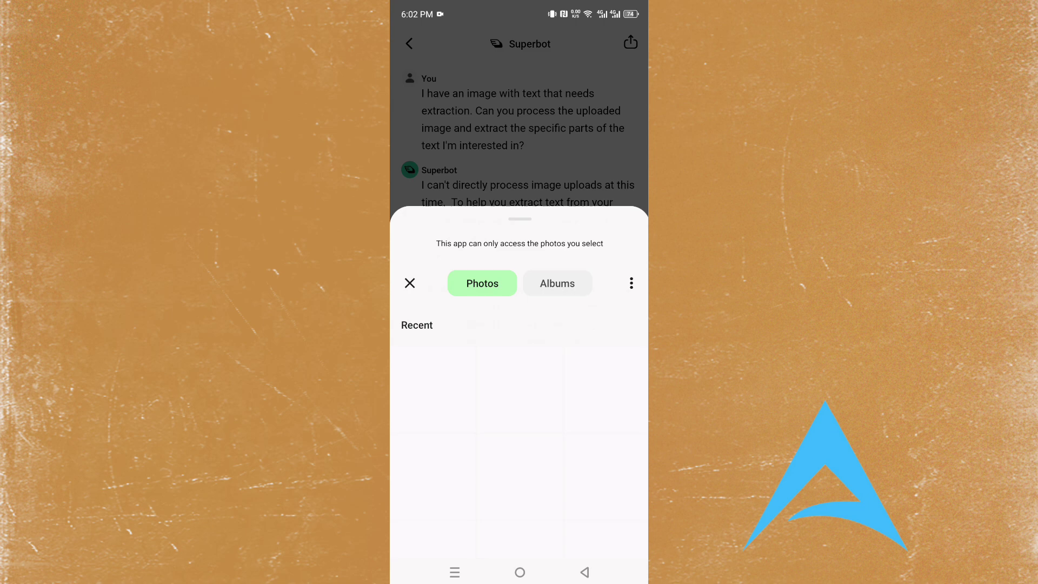
left_click(433, 389)
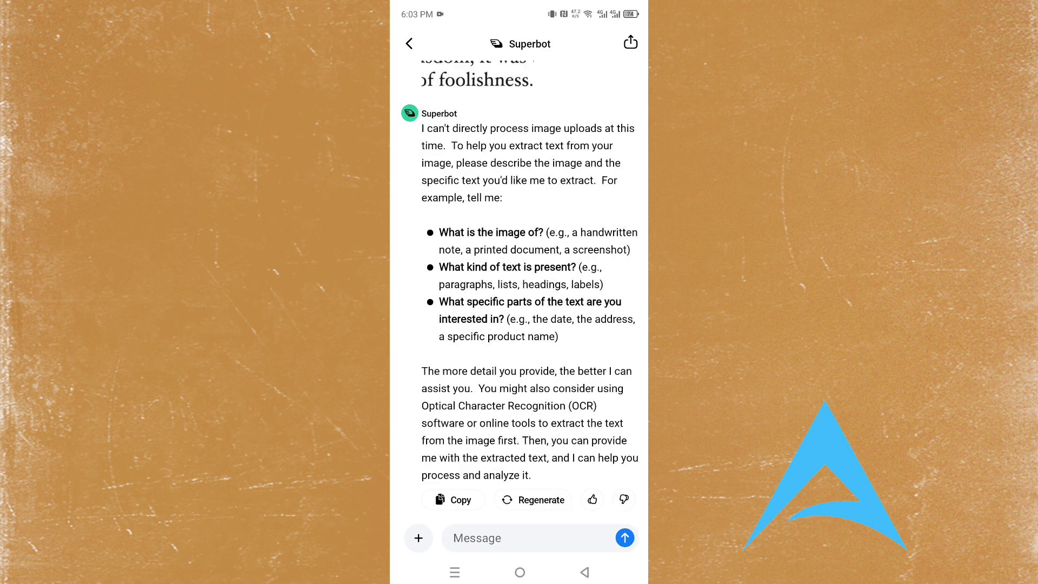
Re-attach the 'best of times' text image from Photos and send it to Superbot.
left_click(418, 538)
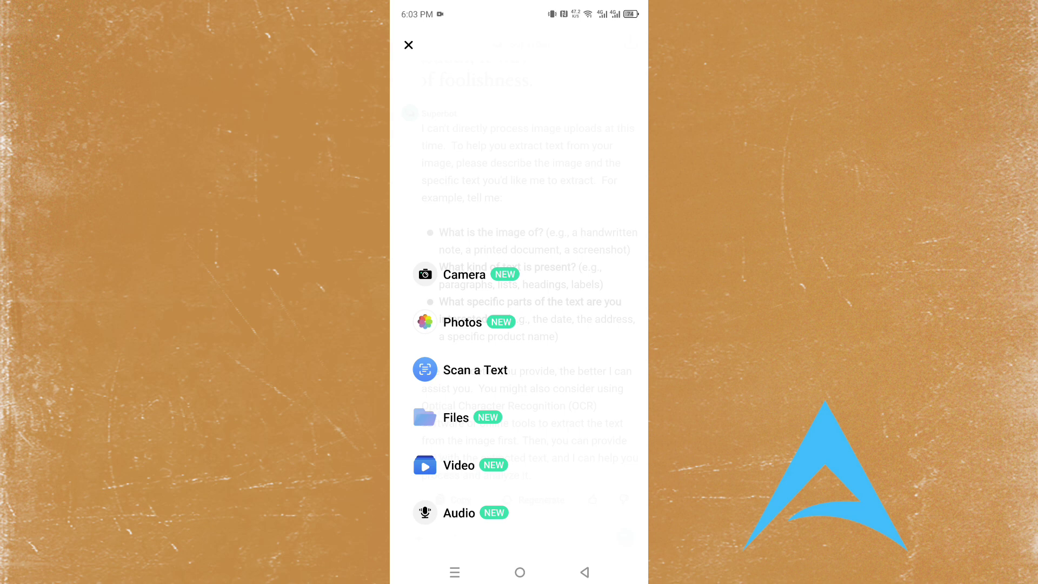
left_click(425, 321)
left_click(429, 417)
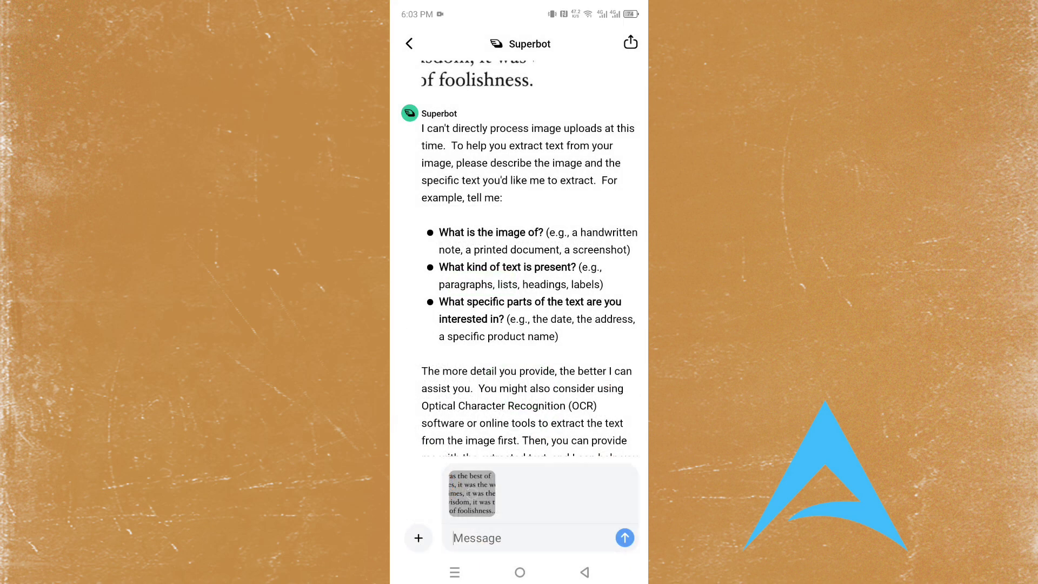
left_click(625, 537)
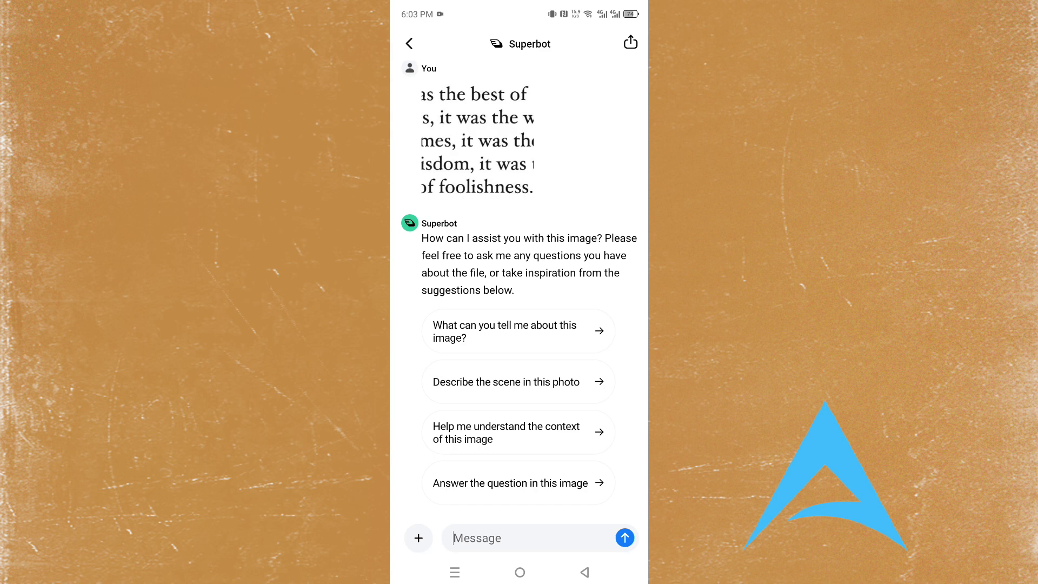
Ask Superbot's suggested follow-up about the image, dismiss the Pro upgrade offer, and return home.
left_click(581, 335)
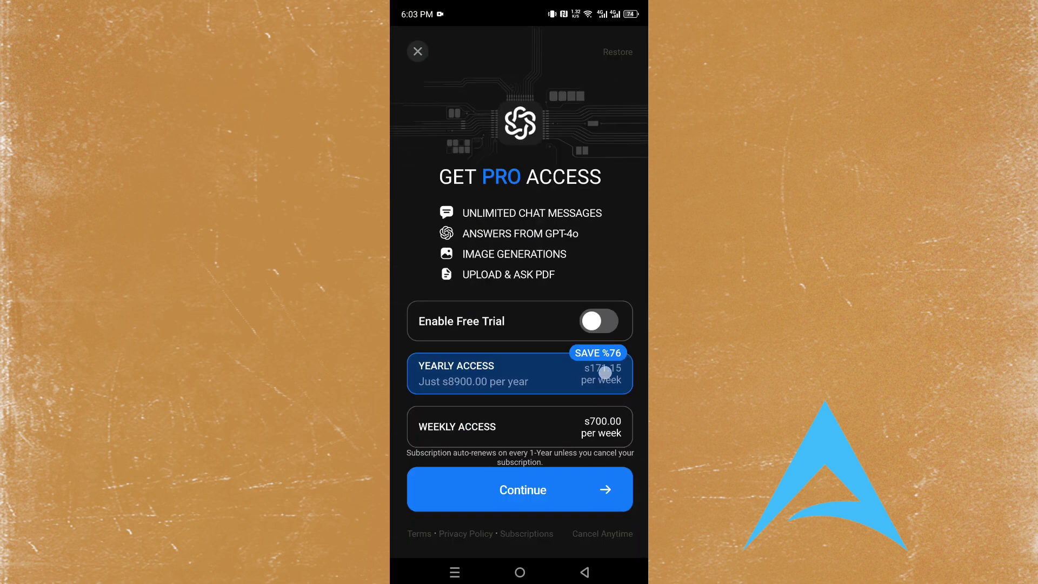
left_click(417, 52)
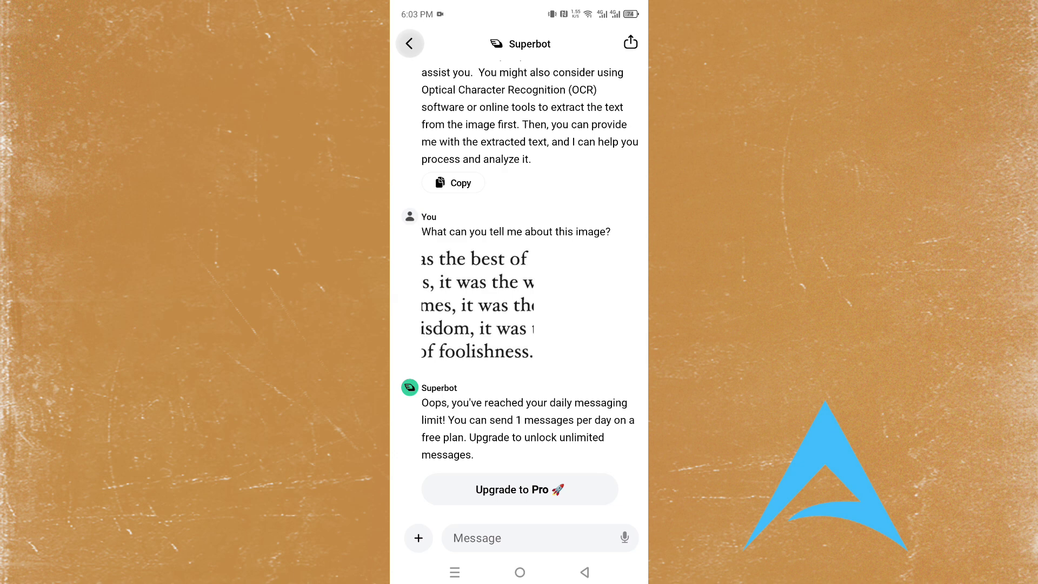
scroll(614, 411, "down", 2)
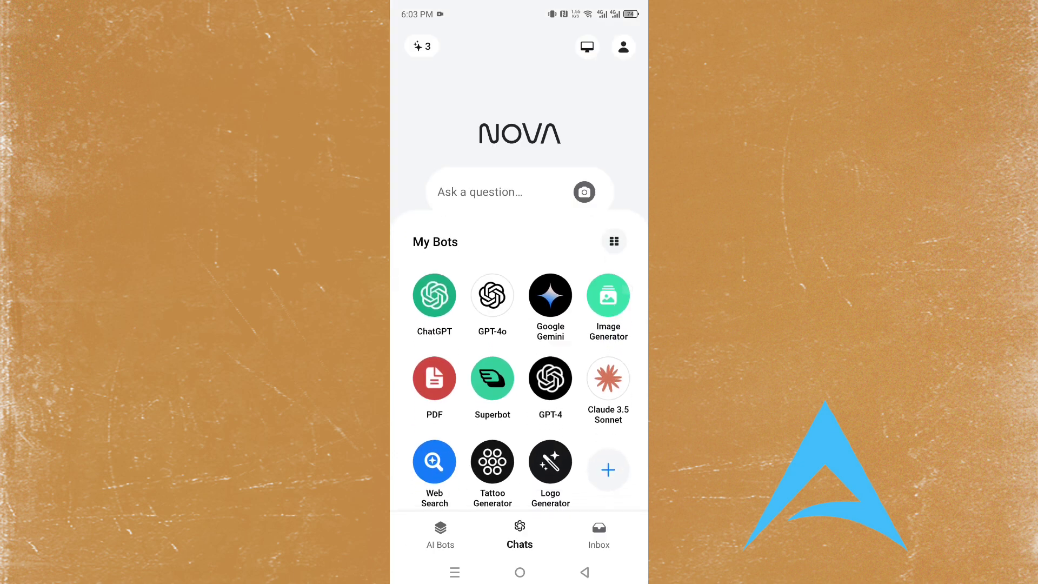
Open the Logo Generator bot and choose the Elegant logo style.
left_click(559, 464)
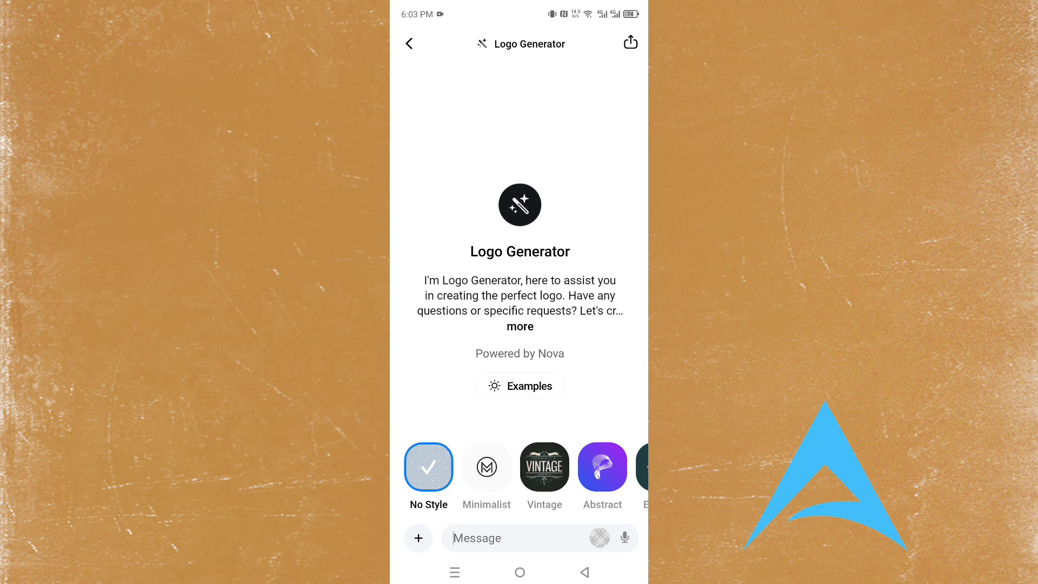
left_click_drag(621, 444, 580, 365)
left_click_drag(594, 468, 411, 468)
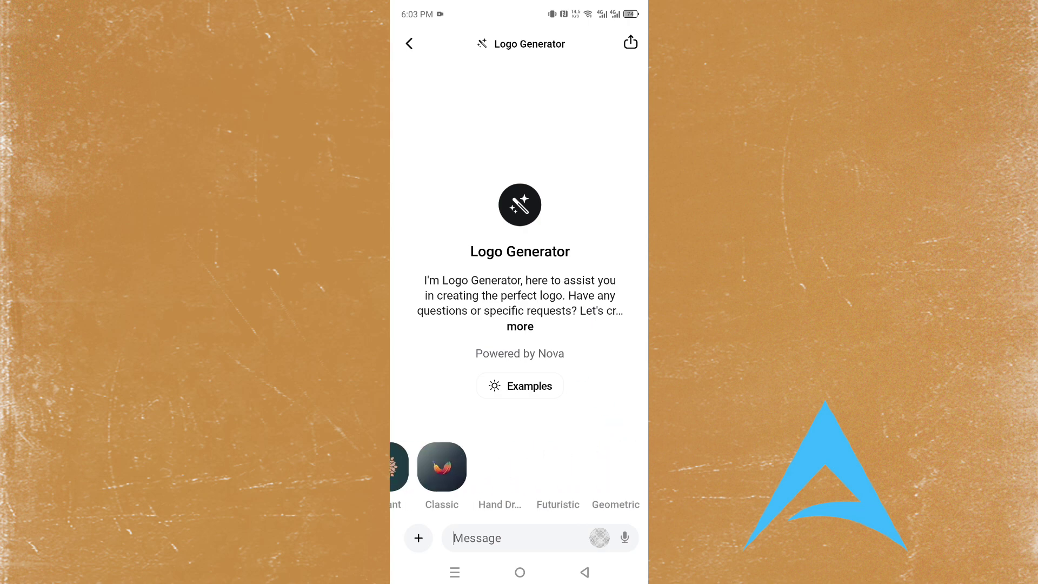
left_click_drag(474, 468, 628, 482)
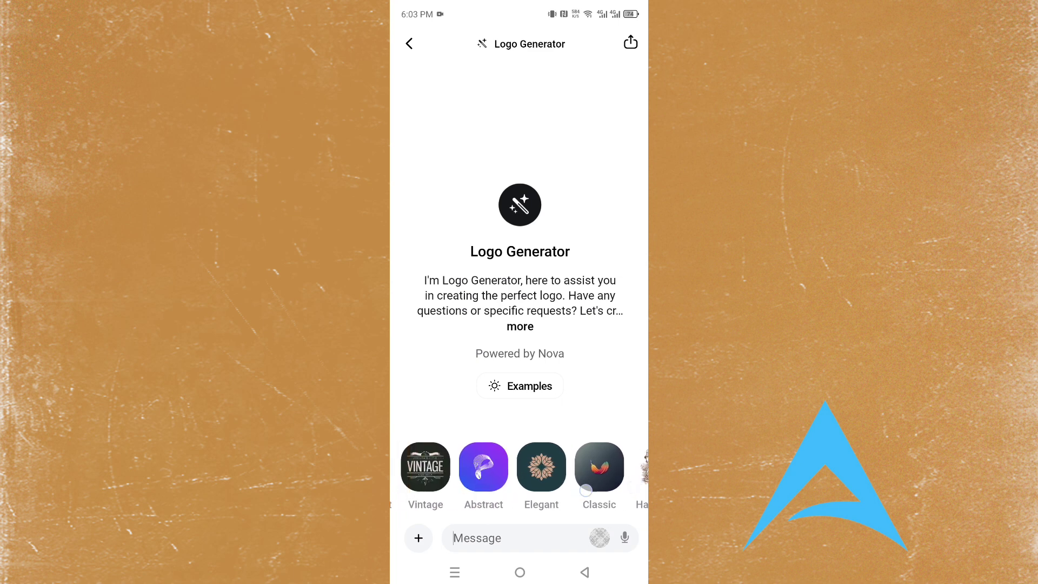
left_click_drag(432, 467, 483, 467)
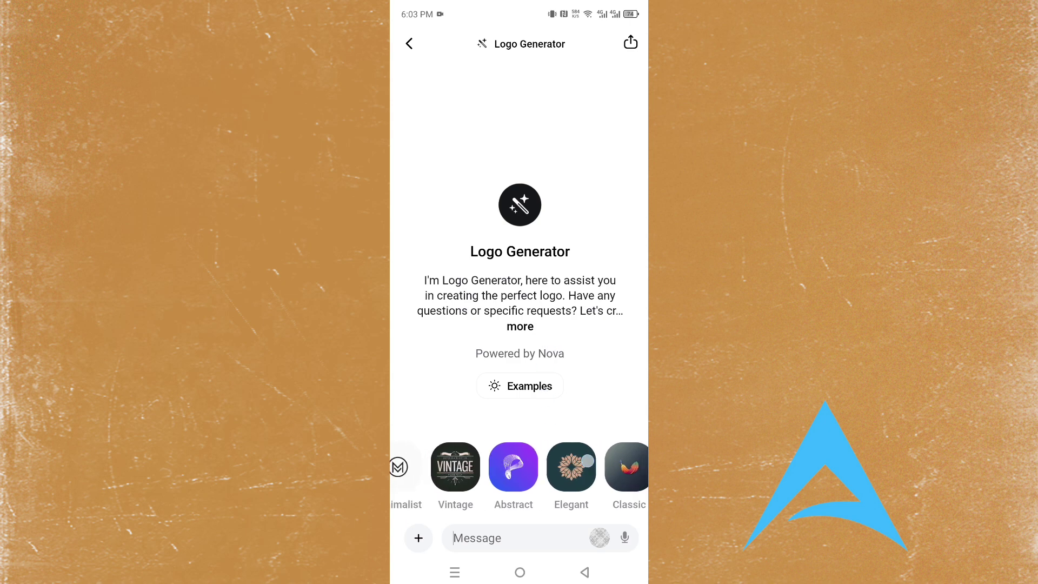
left_click_drag(540, 467, 487, 467)
left_click(529, 466)
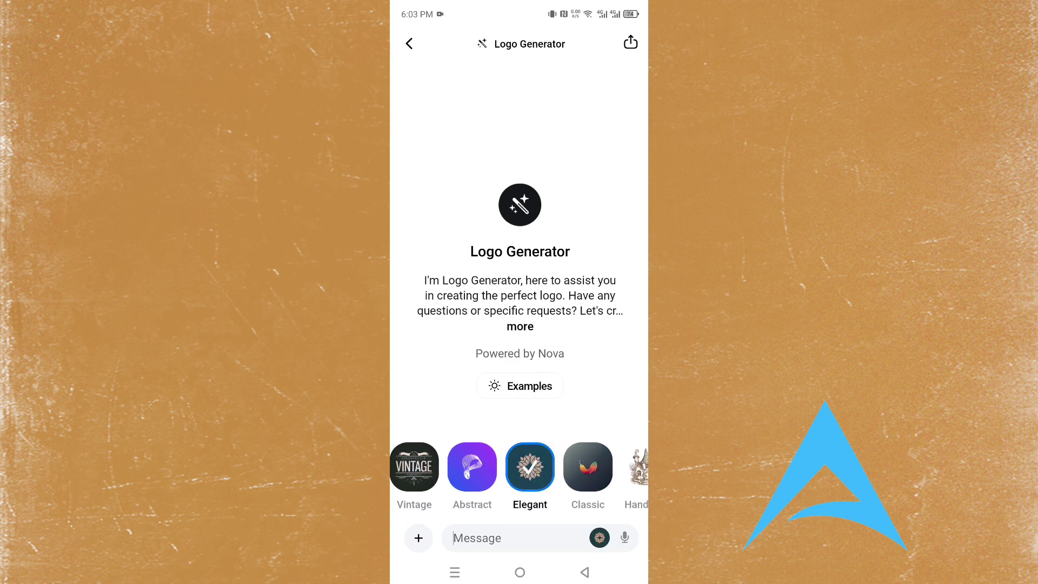
Type a request for an elegant logo for a search-based YouTube channel focused on IT tutorials.
left_click(537, 533)
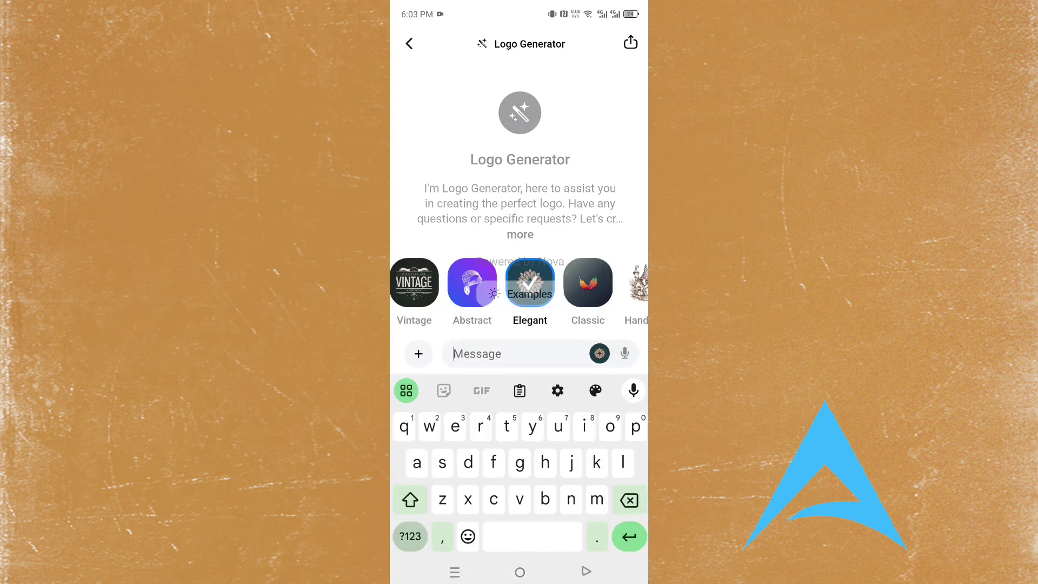
type("make ")
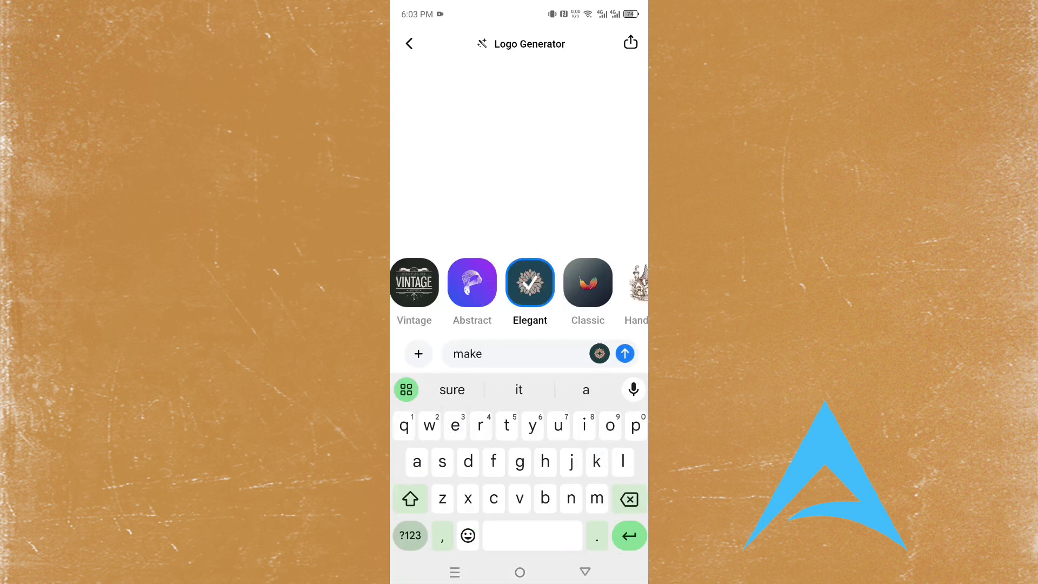
type("an al")
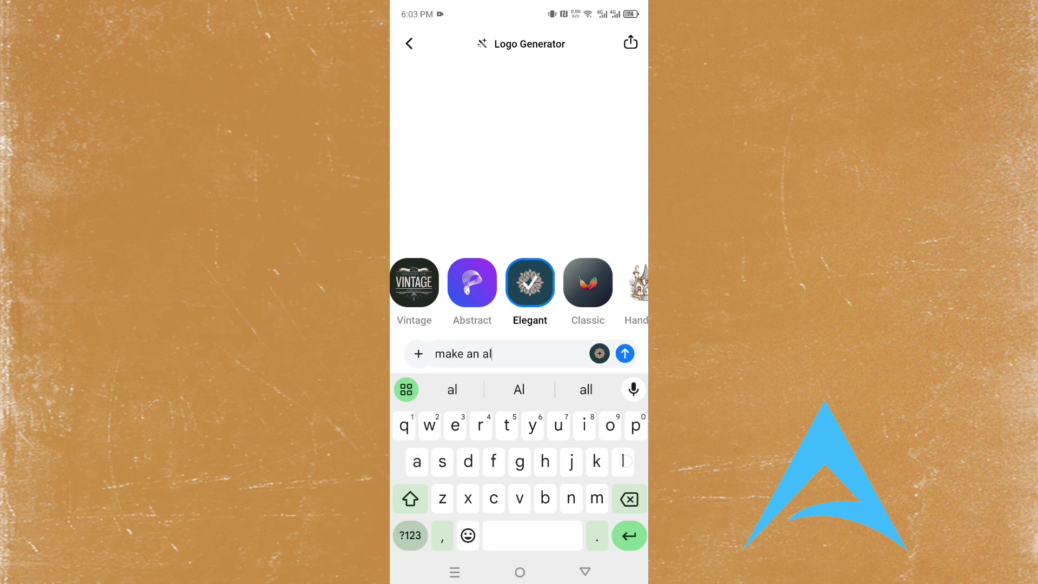
key("BackSpace")
key("BackSpace")
type("elegen")
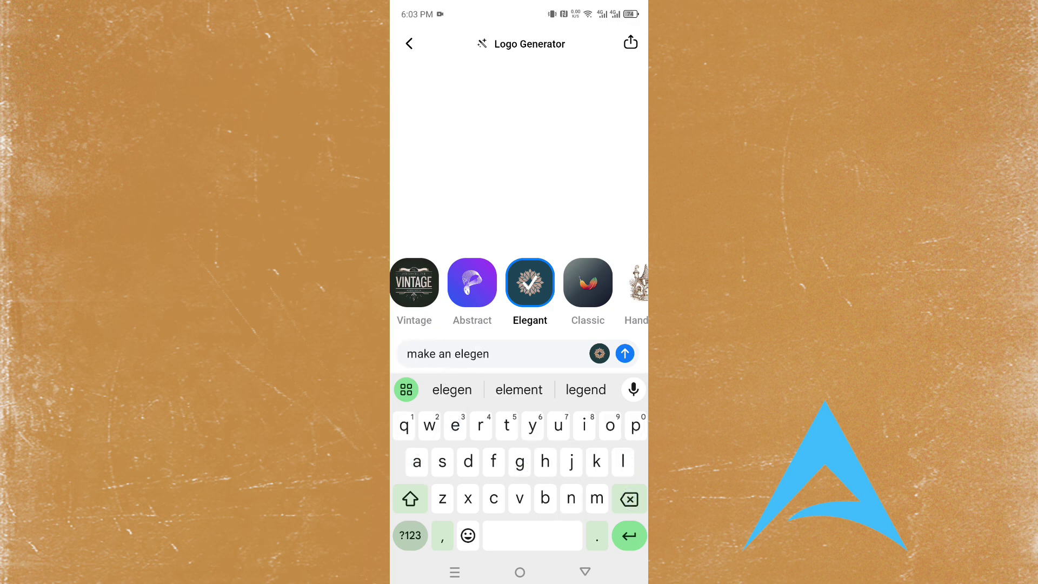
key("BackSpace")
key("BackSpace")
key("BackSpace")
key("BackSpace")
key("BackSpace")
key("BackSpace")
key("BackSpace")
key("BackSpace")
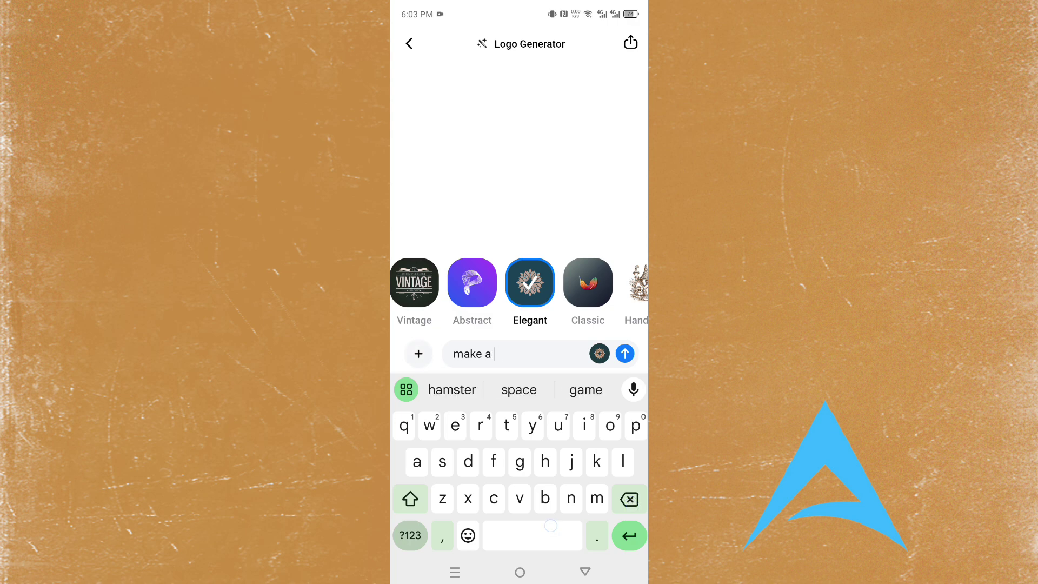
type("logo ")
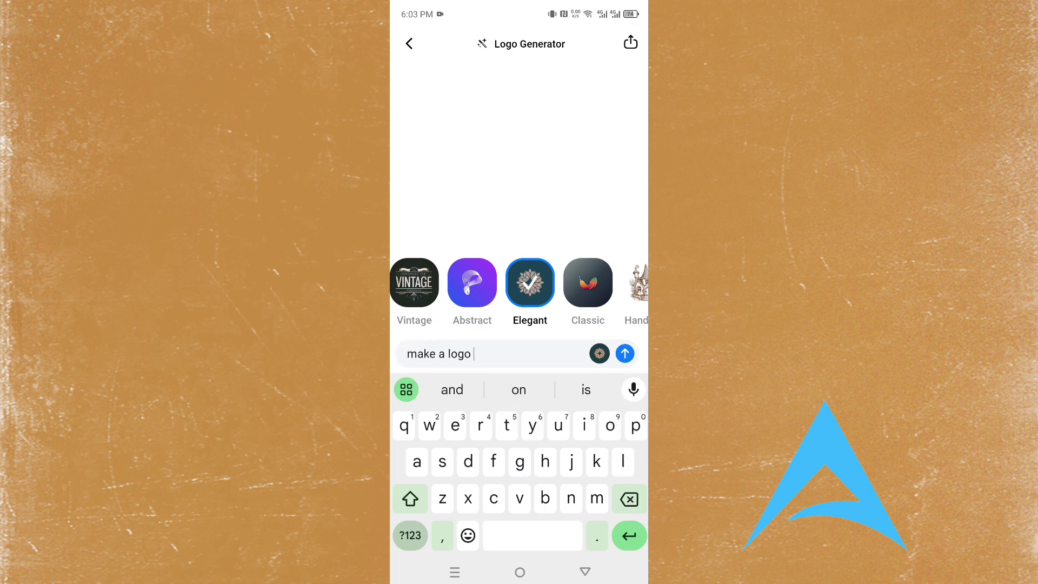
type("for a se")
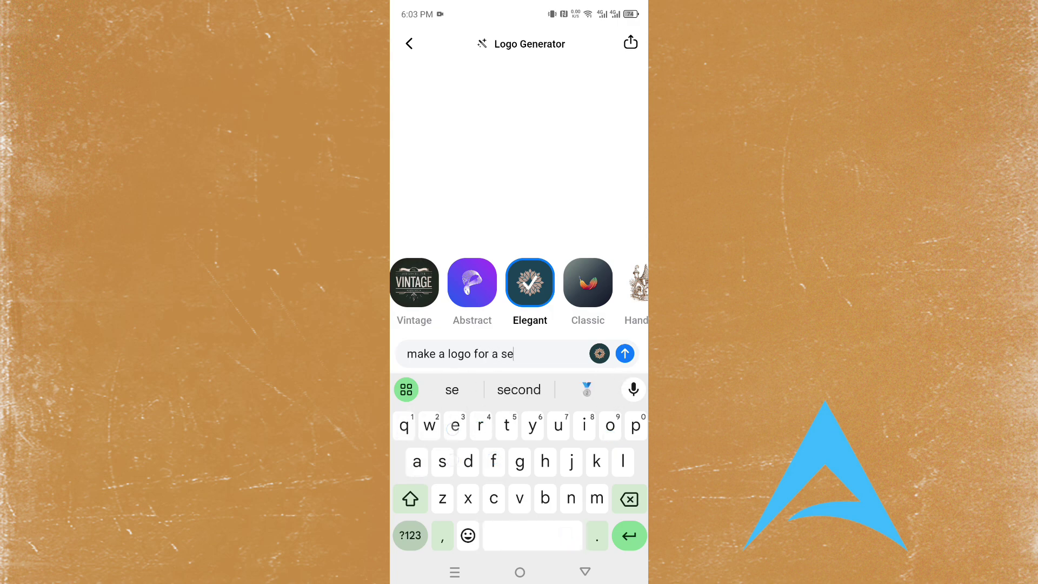
type("arch based ")
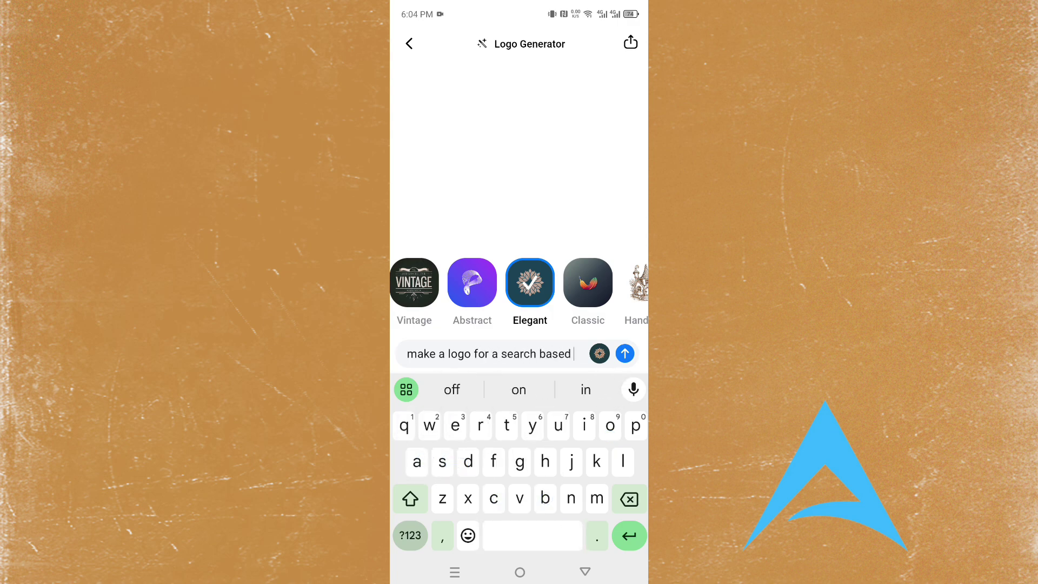
type("youtube chan")
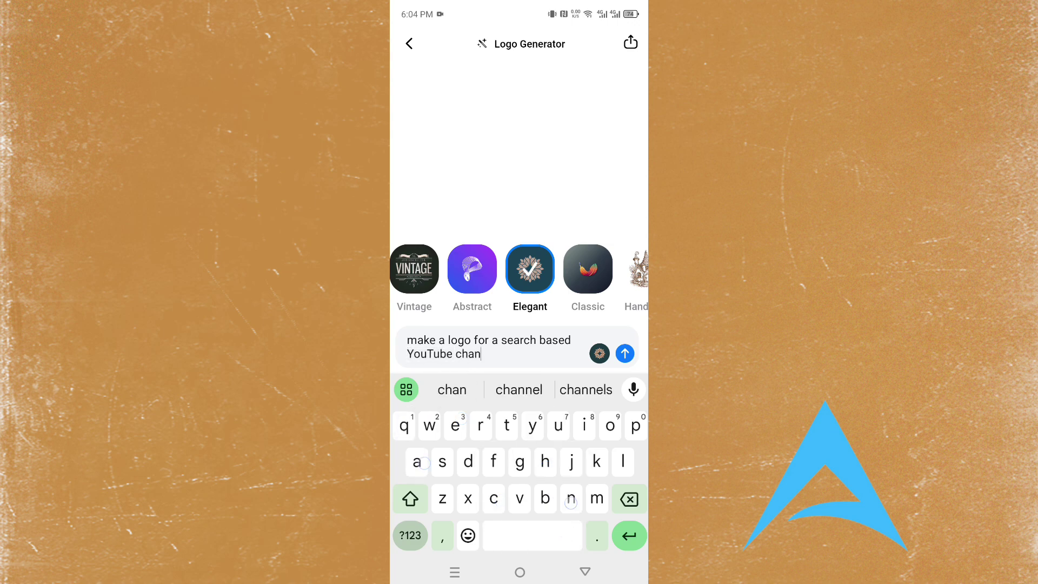
type("nel focused on")
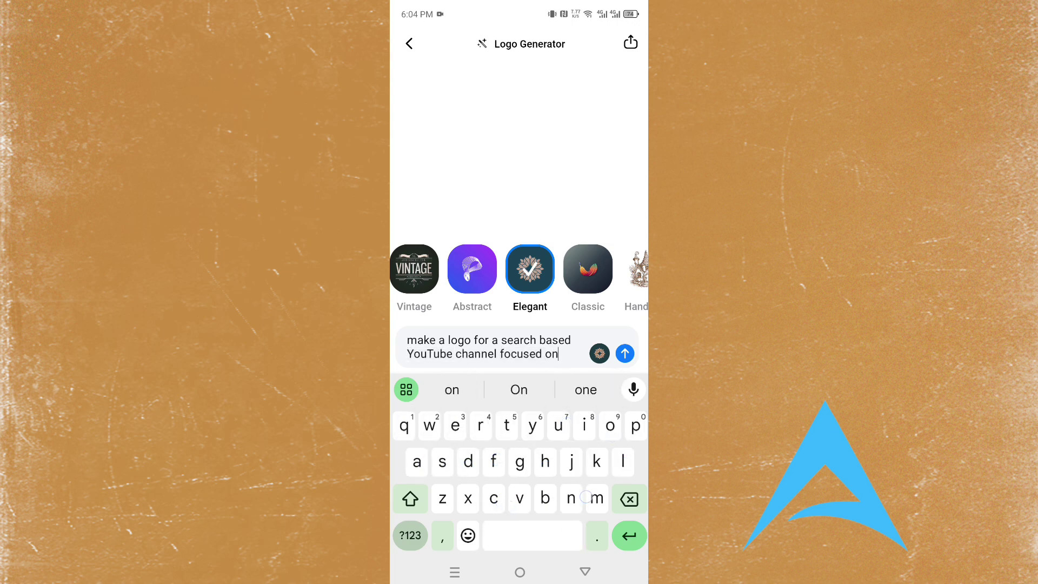
type(" t")
key("BackSpace")
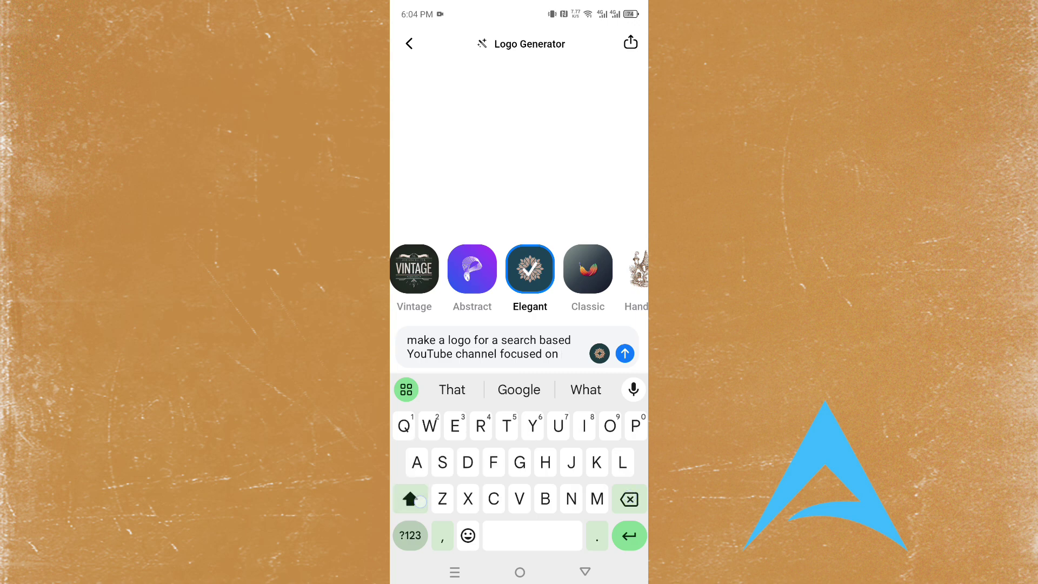
type("IT tutori")
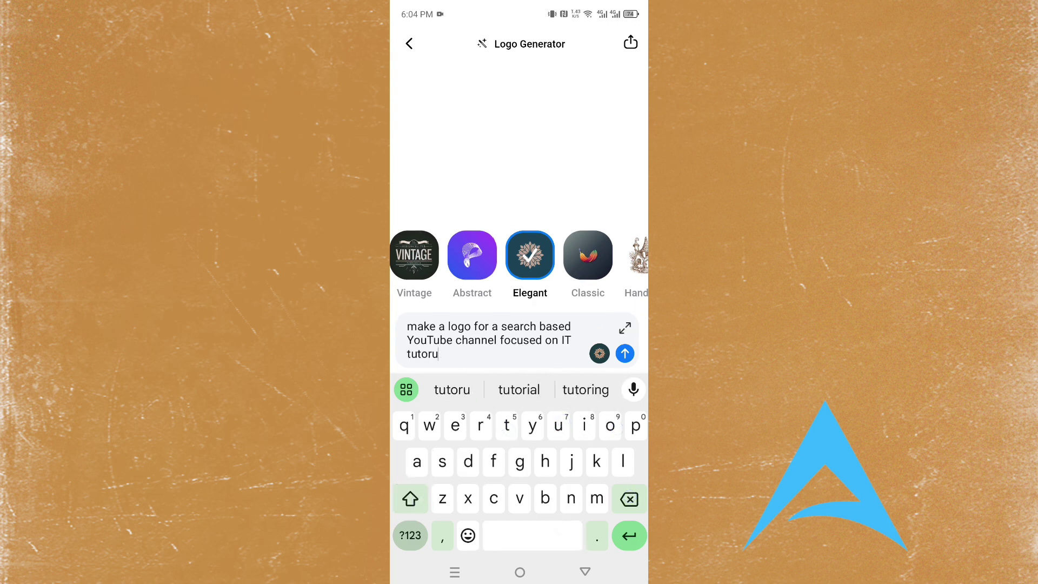
type("als")
Send the logo request, preview the orange tech logo full-size, then return home to My Bots.
key("Return")
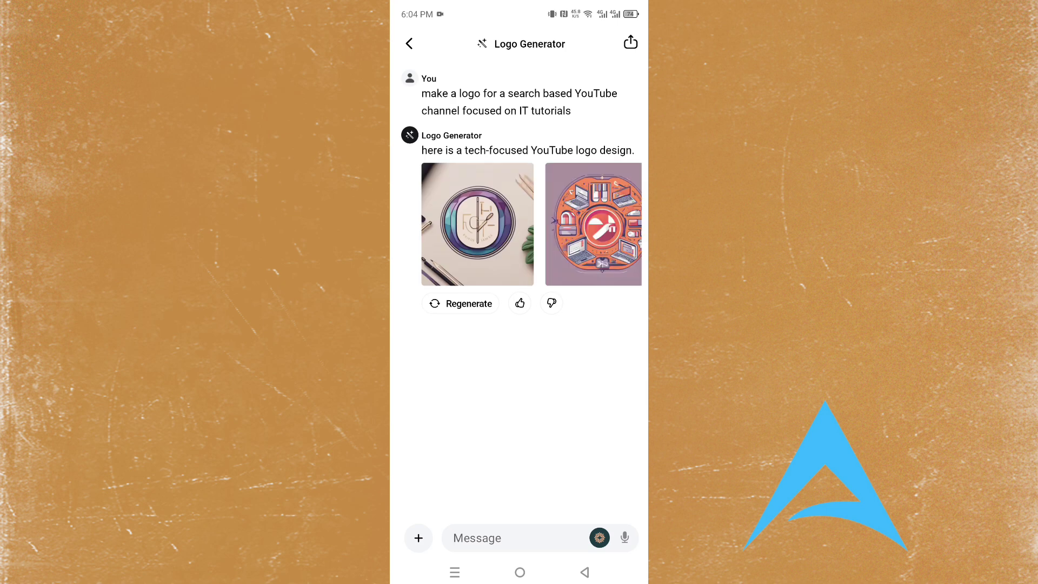
left_click(621, 268)
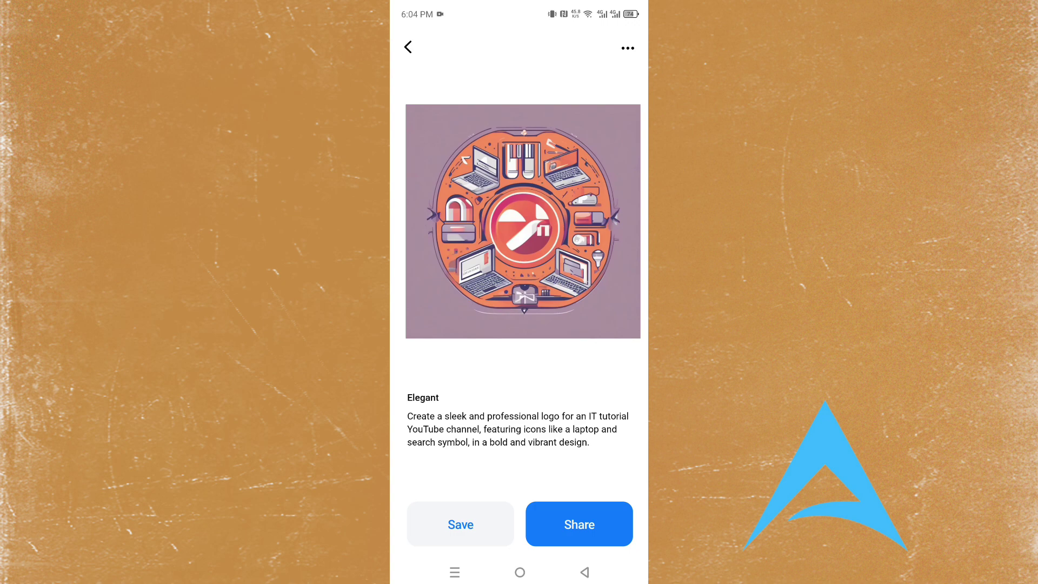
left_click(584, 572)
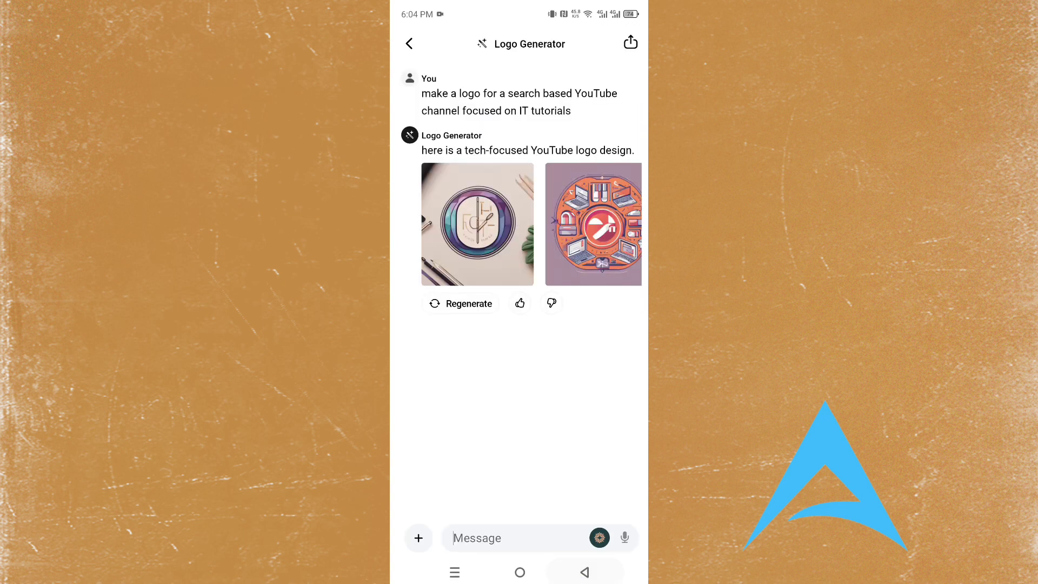
left_click_drag(581, 432, 581, 367)
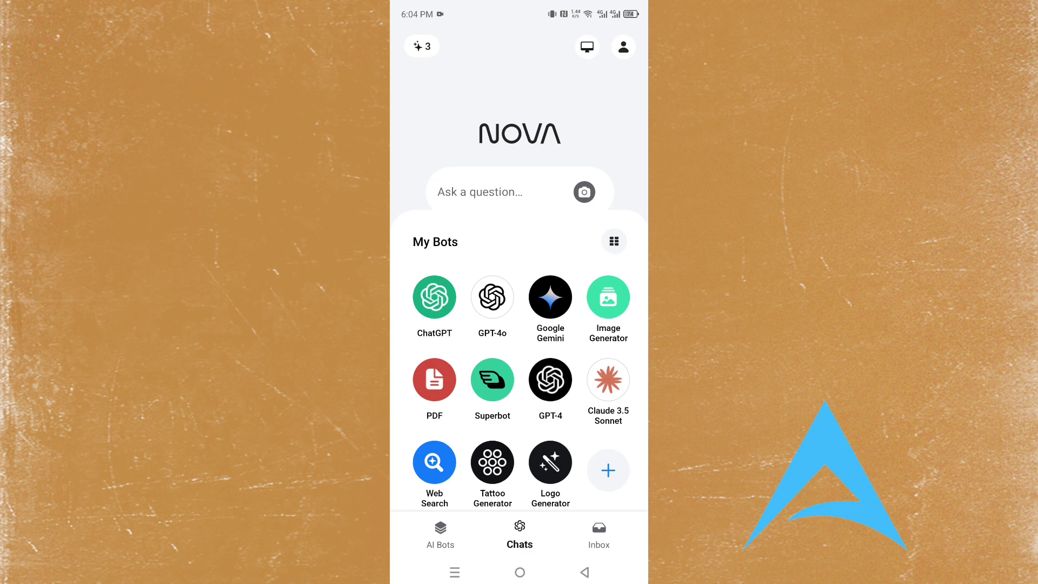
Briefly open GPT-4o, then open Google Gemini with the Travel Tips and Destinations example.
left_click(492, 297)
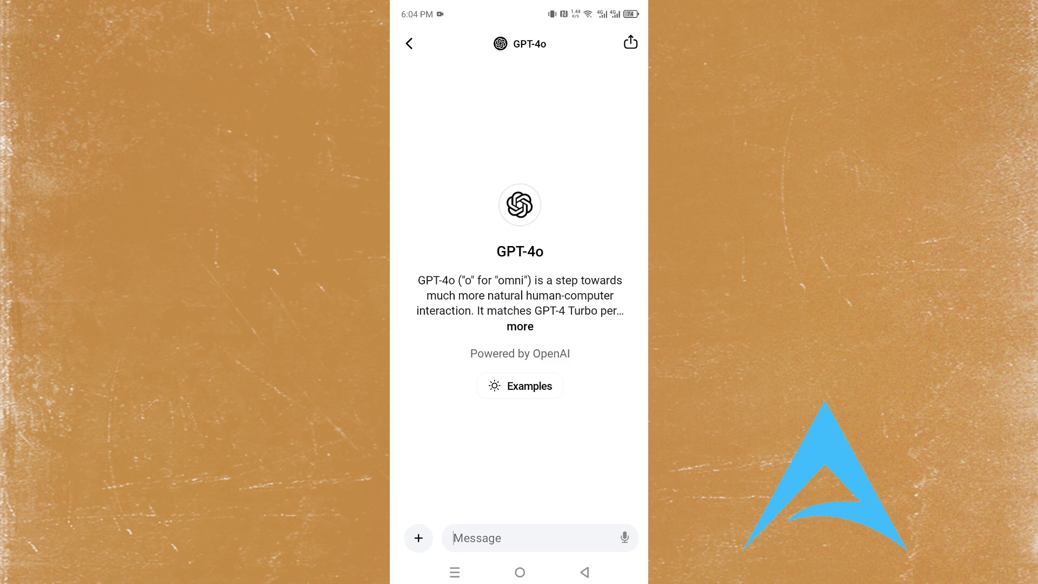
left_click(584, 572)
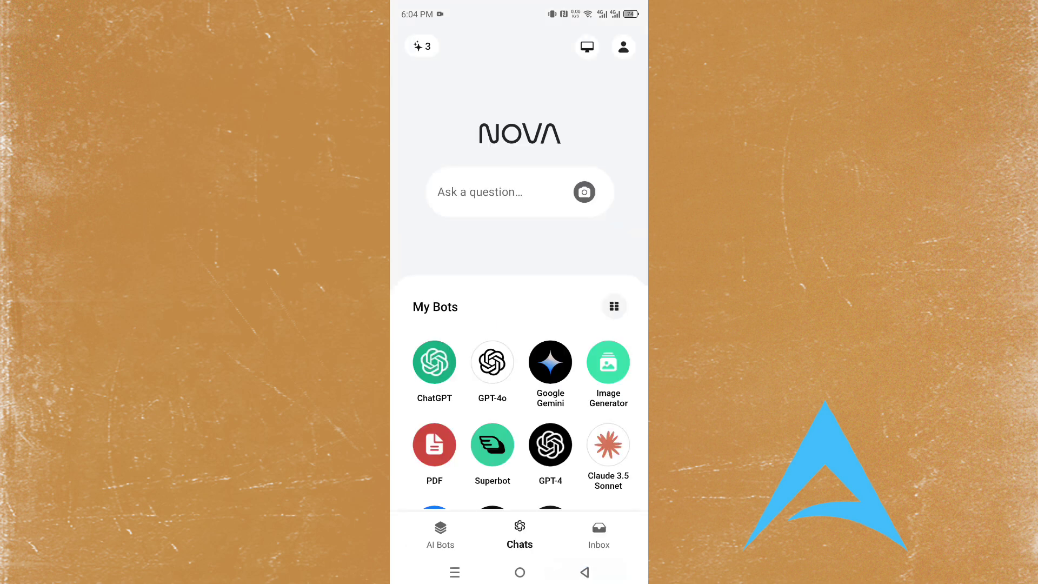
left_click(550, 362)
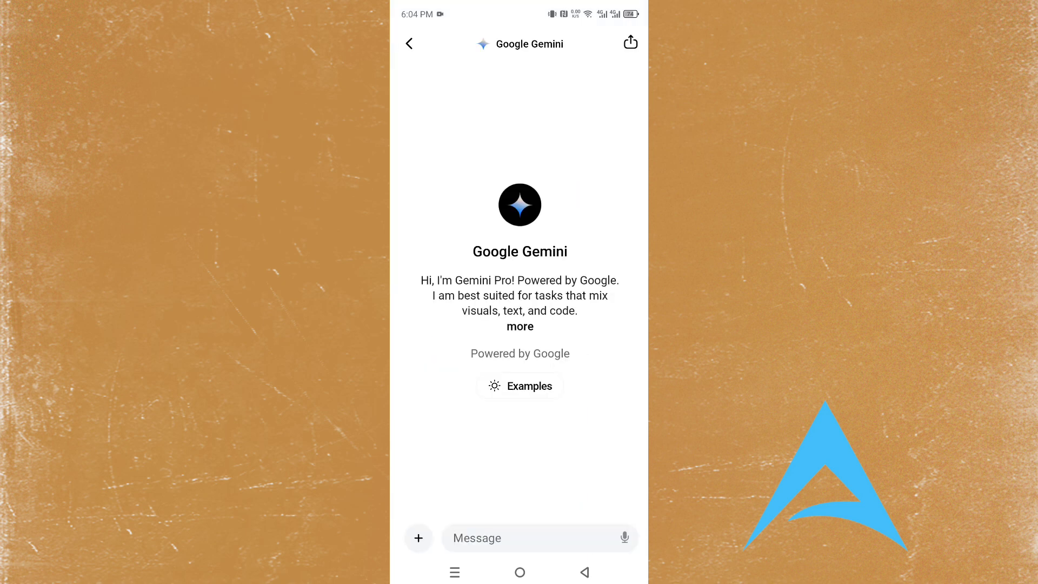
left_click(538, 393)
mouse_move(609, 472)
left_mouse_down()
mouse_move(613, 446)
mouse_move(611, 543)
left_mouse_up()
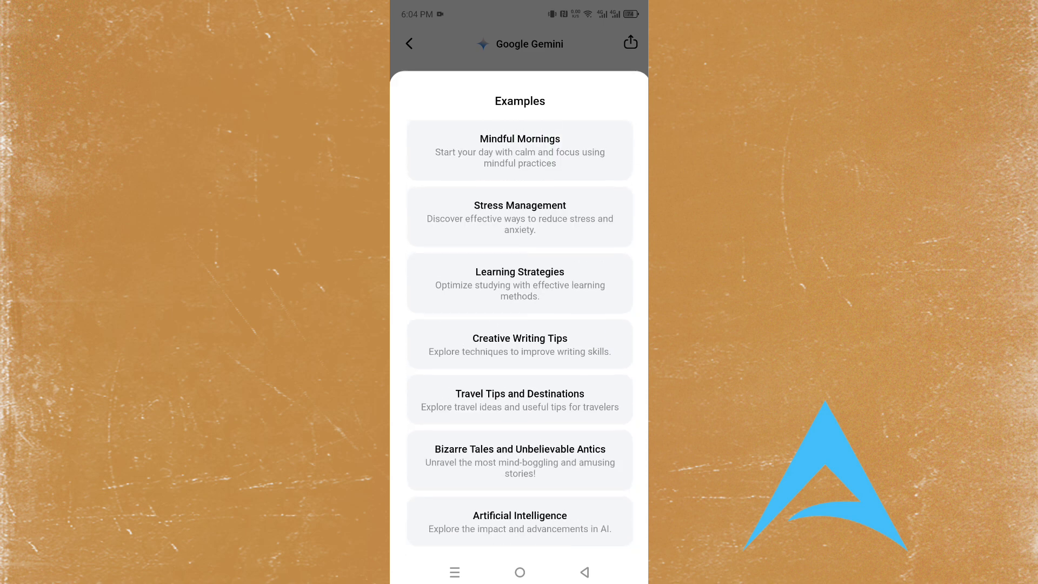
left_click(519, 399)
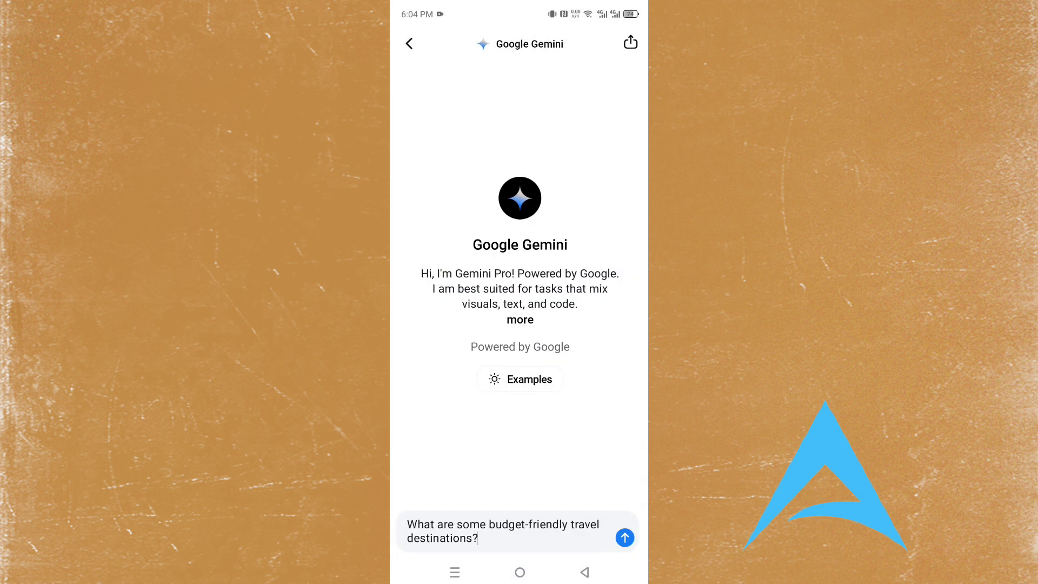
Edit the example to end with 'destinations in Europe?' and send it to Gemini.
left_click(561, 543)
key("BackSpace")
key("BackSpace")
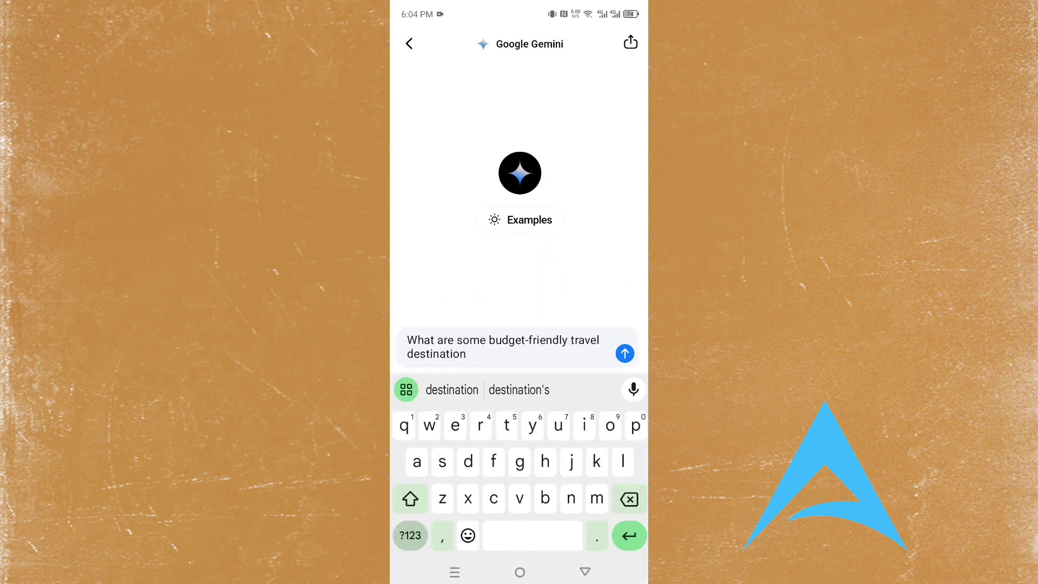
type("s in ")
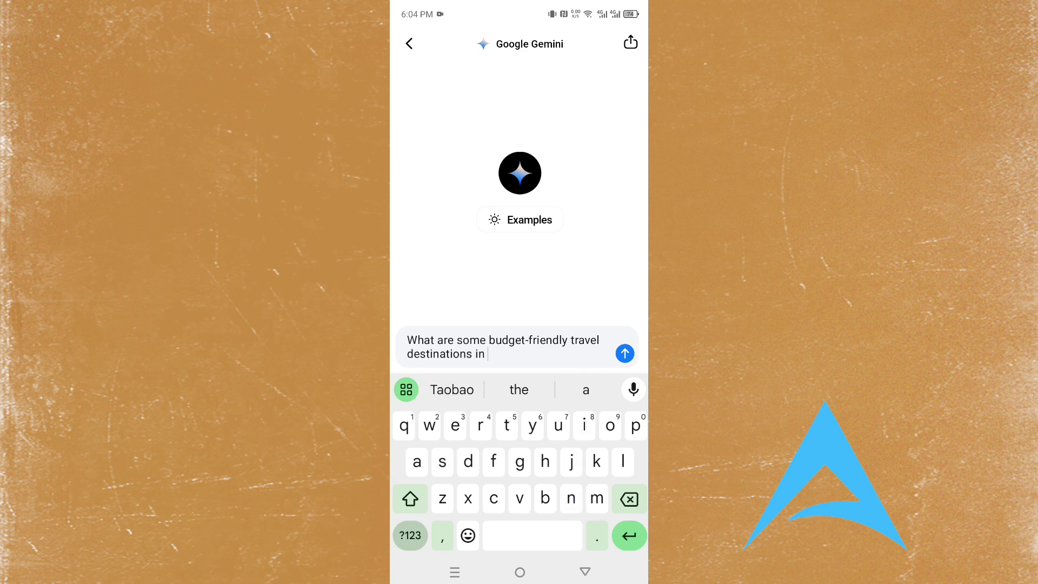
type("europ")
left_click(519, 390)
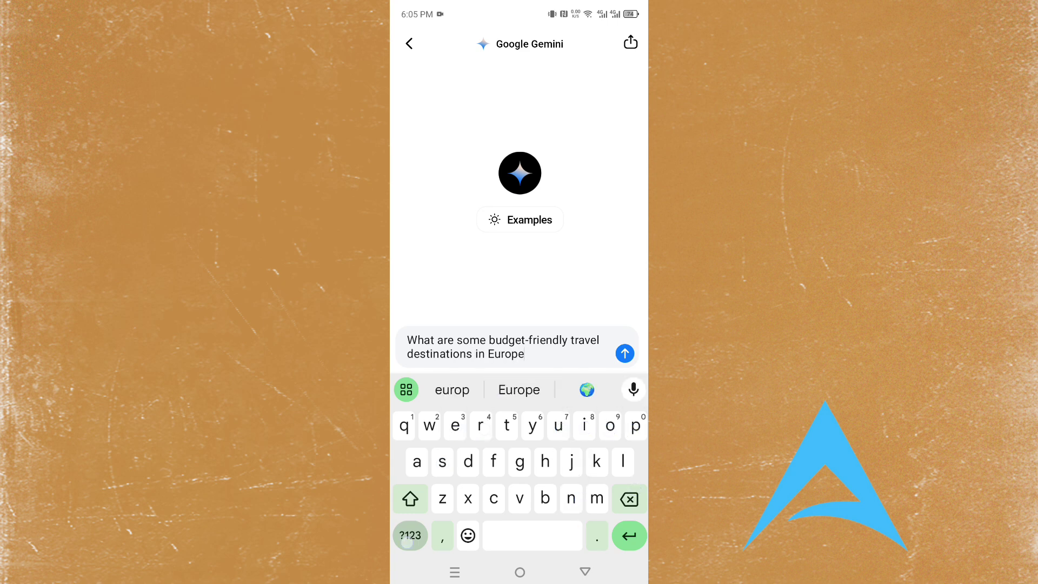
left_click(410, 535)
type("?")
left_click(624, 354)
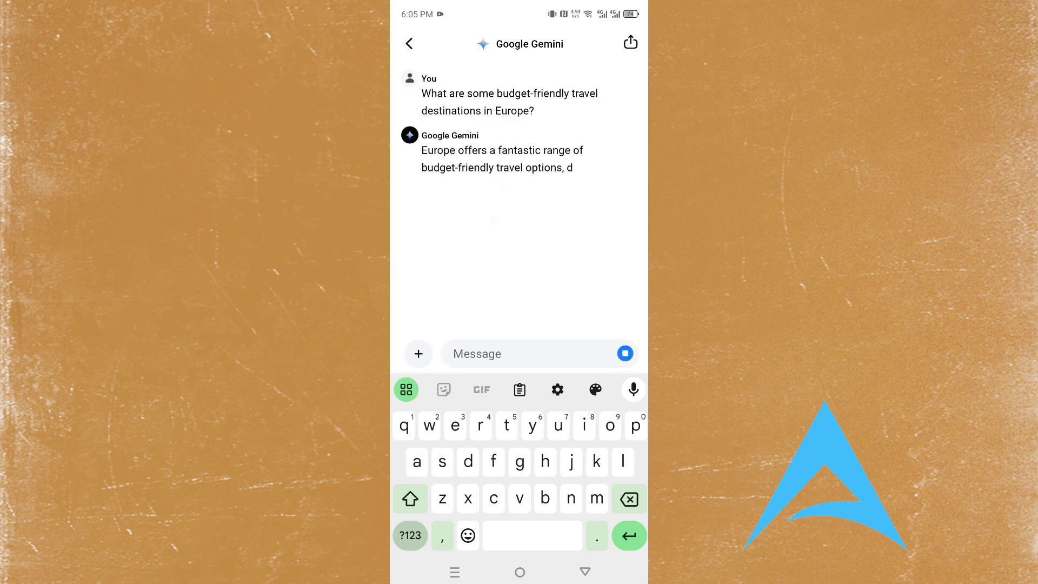
Read Gemini's picks like Portugal, Hungary, Czech Republic and Poland, then go home.
left_click(585, 571)
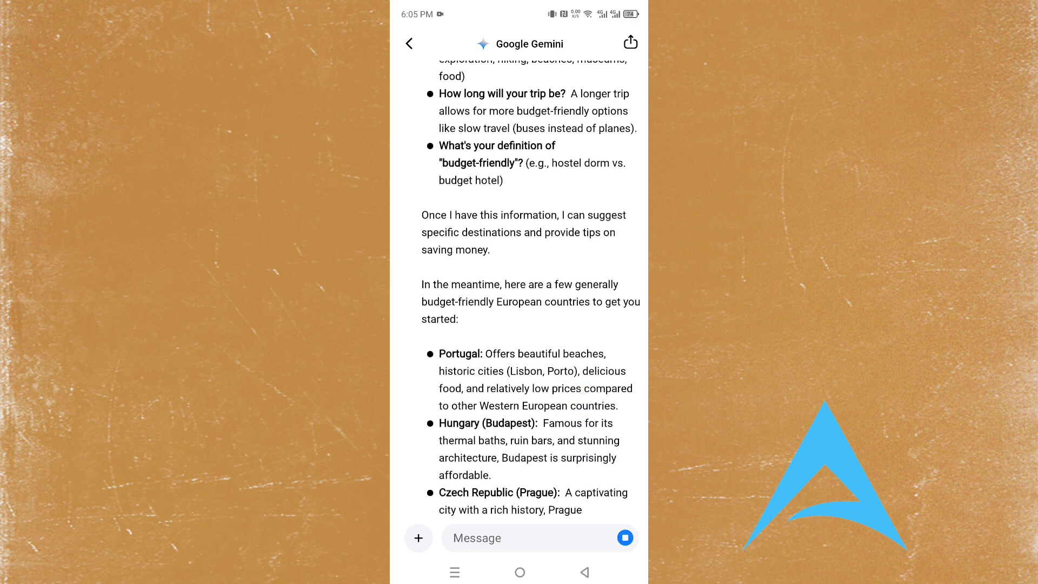
scroll(593, 463, "up", 5)
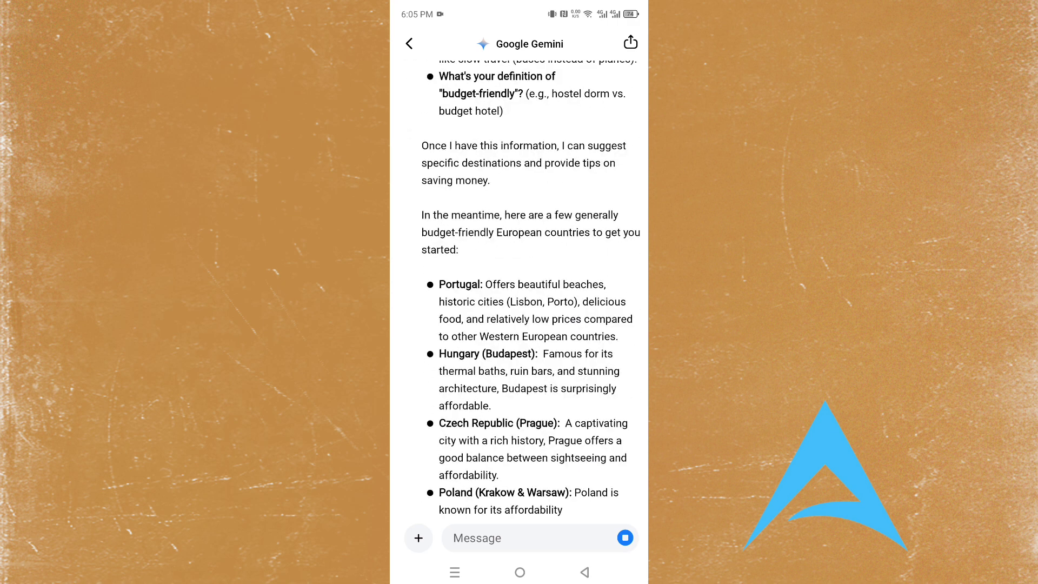
left_click(583, 574)
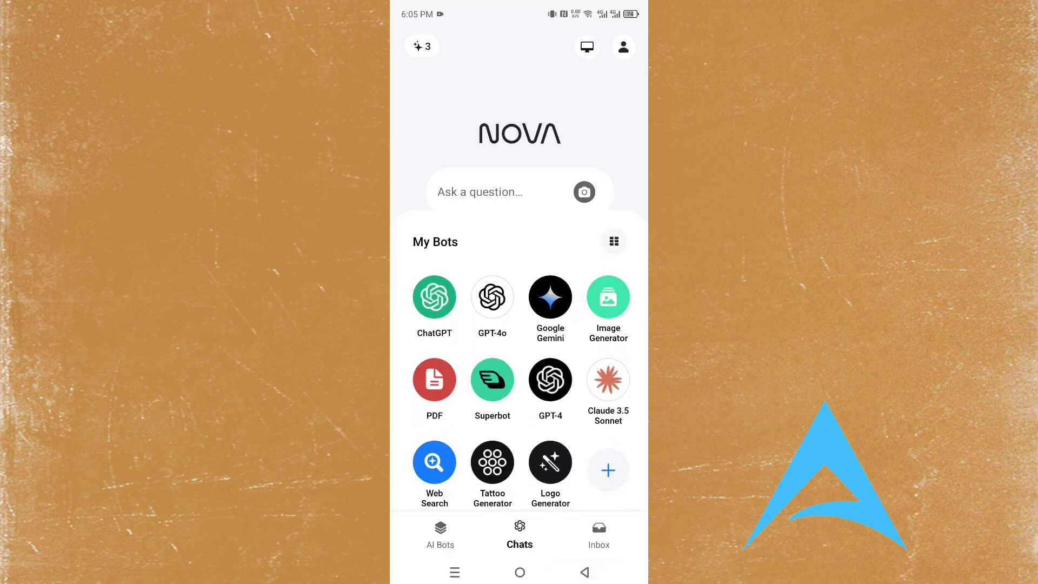
Open the AI Bots catalog and scroll through its categories.
left_click(440, 536)
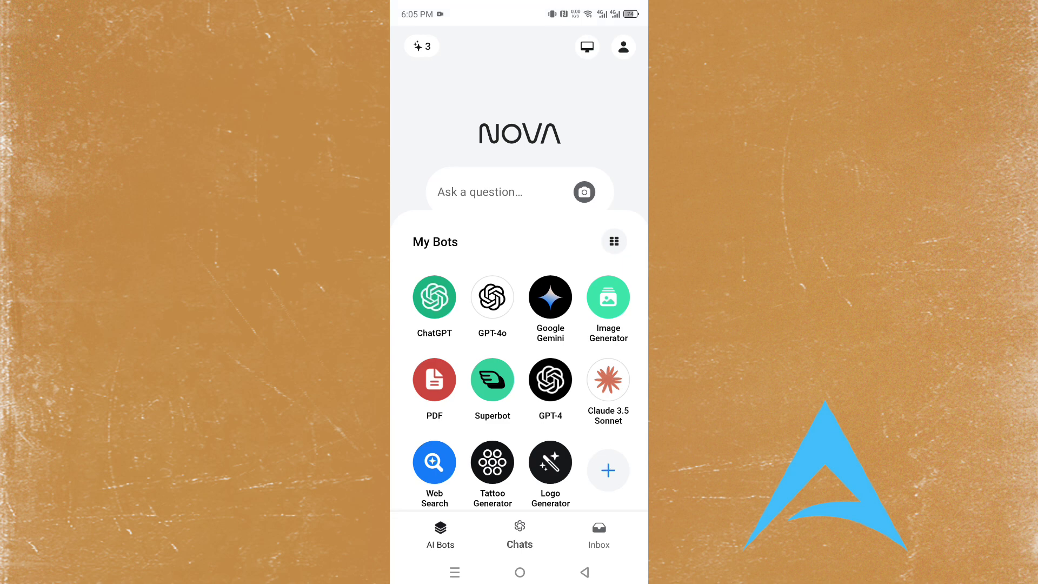
scroll(550, 463, "down", 5)
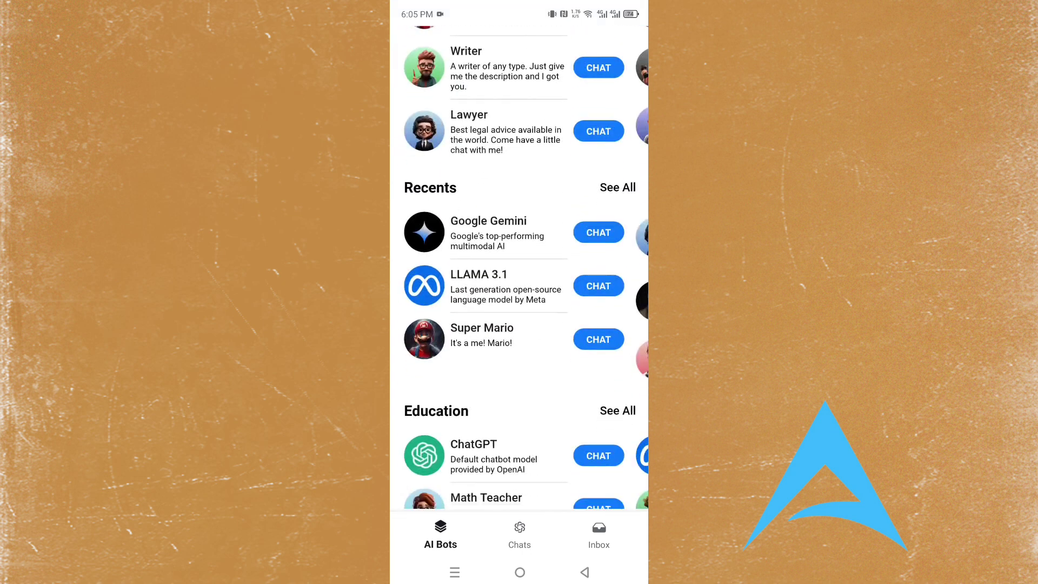
scroll(519, 271, "down", 5)
scroll(519, 271, "down", 5)
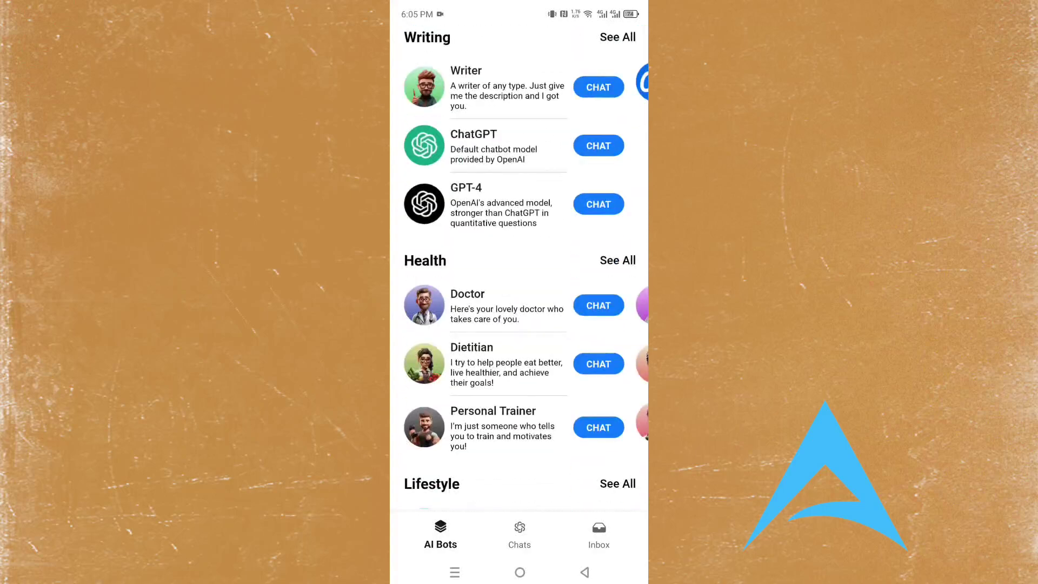
scroll(519, 270, "down", 5)
scroll(519, 270, "up", 5)
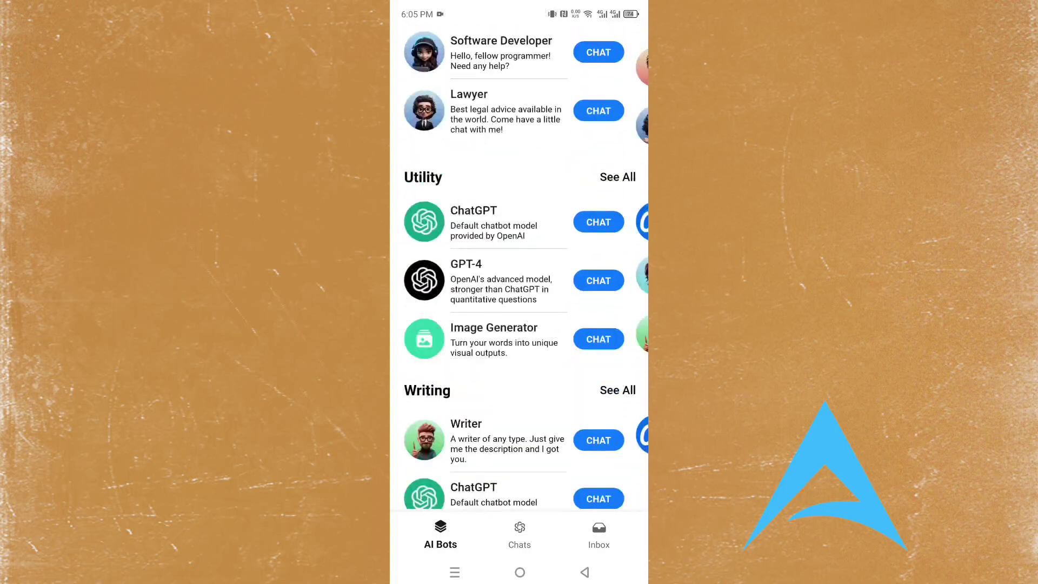
scroll(519, 271, "up", 5)
scroll(578, 393, "up", 5)
scroll(579, 392, "up", 3)
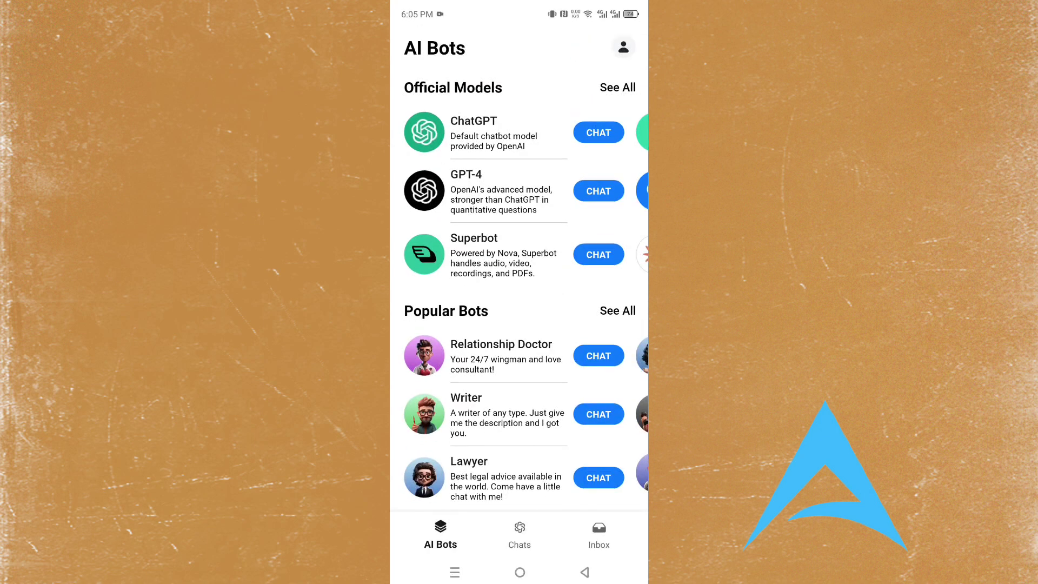
Swipe through the Official Models carousel, then switch to Chats and back to AI Bots.
scroll(519, 195, "right", 5)
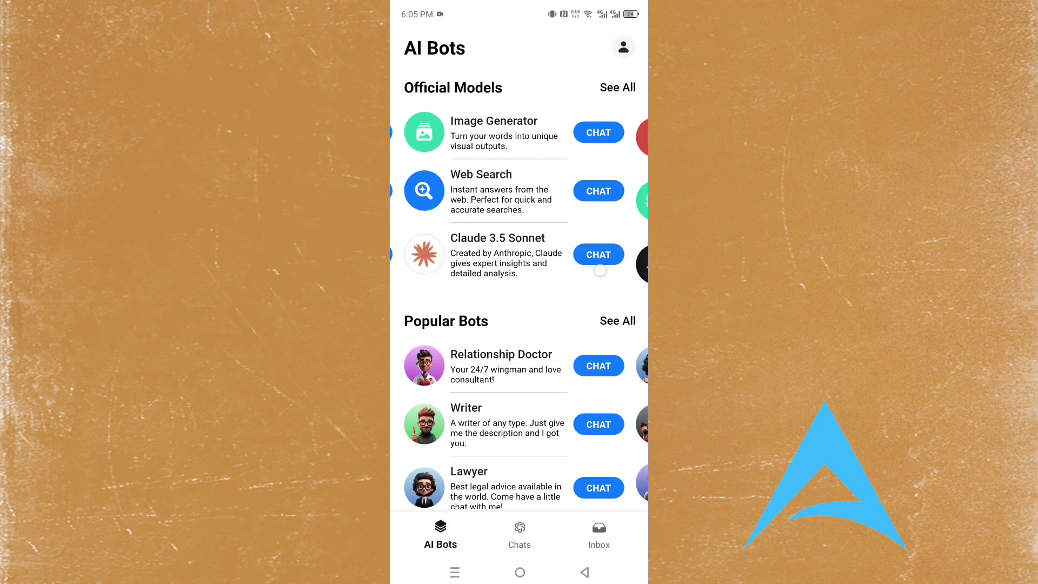
scroll(519, 194, "right", 5)
scroll(519, 194, "right", 5)
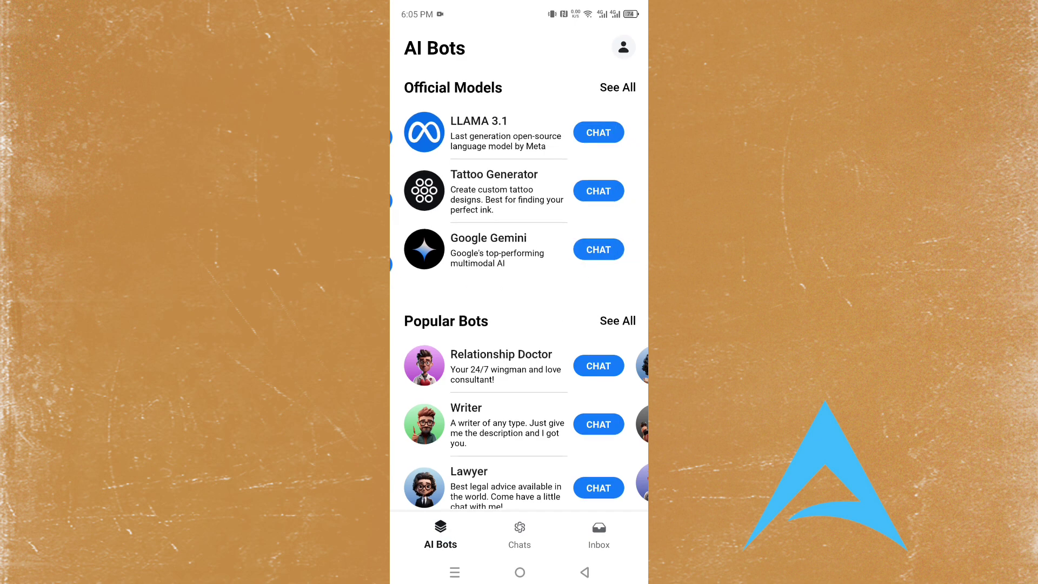
left_click(519, 535)
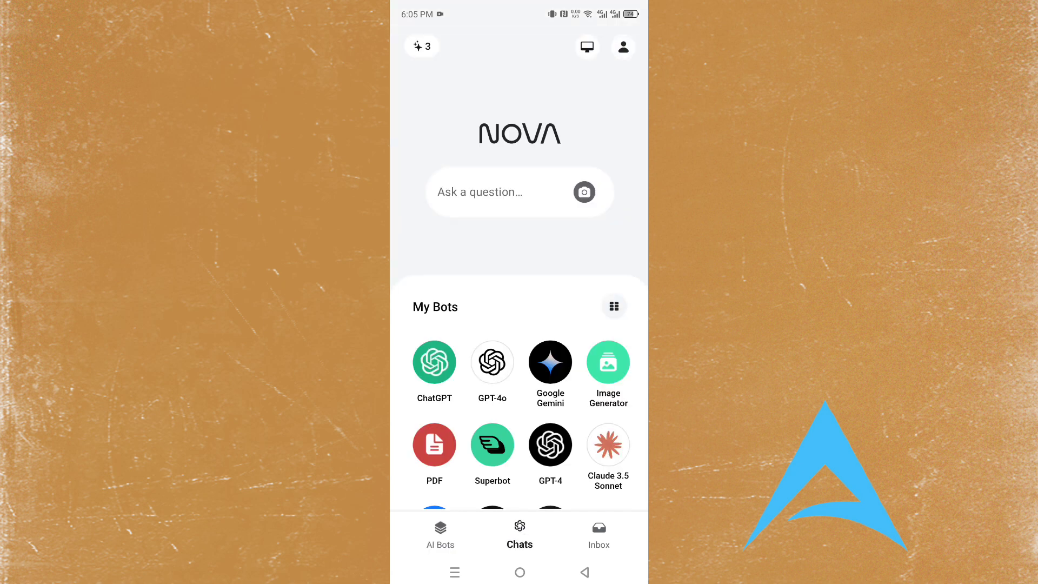
left_click(441, 535)
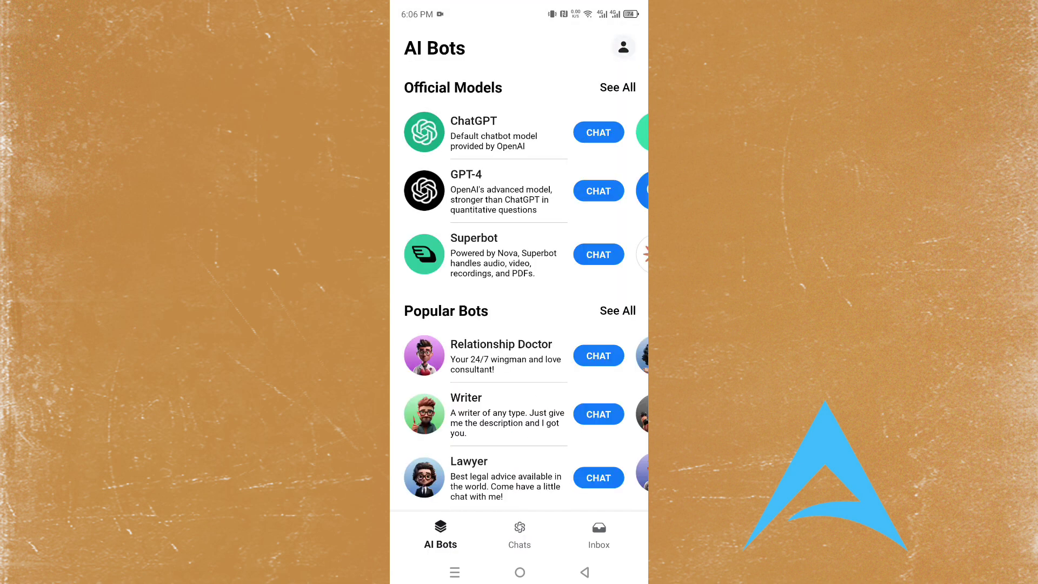